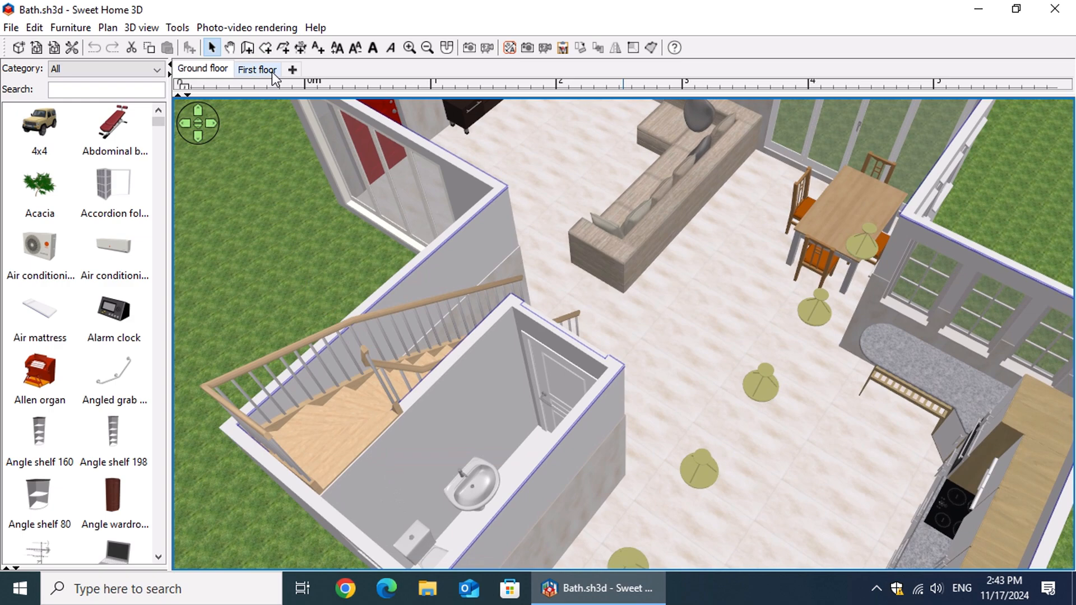
Step: Close the first-floor bathroom door by modifying its opening so the leaf sits flush in its frame
{"action": "left_click_drag", "start_coordinate": [559, 334], "coordinate": [487, 445]}
{"action": "left_click_drag", "start_coordinate": [785, 426], "coordinate": [3, 459]}
{"action": "left_click_drag", "start_coordinate": [796, 457], "coordinate": [597, 463]}
{"action": "scroll", "coordinate": [658, 349], "scroll_direction": "up", "scroll_amount": 10}
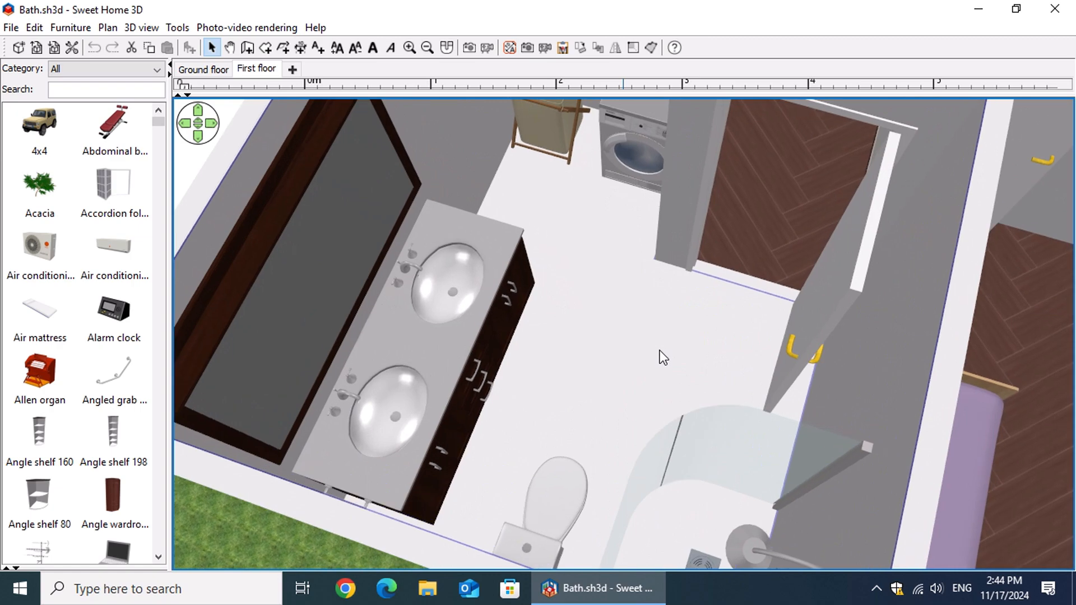
{"action": "left_click_drag", "start_coordinate": [660, 351], "coordinate": [792, 446]}
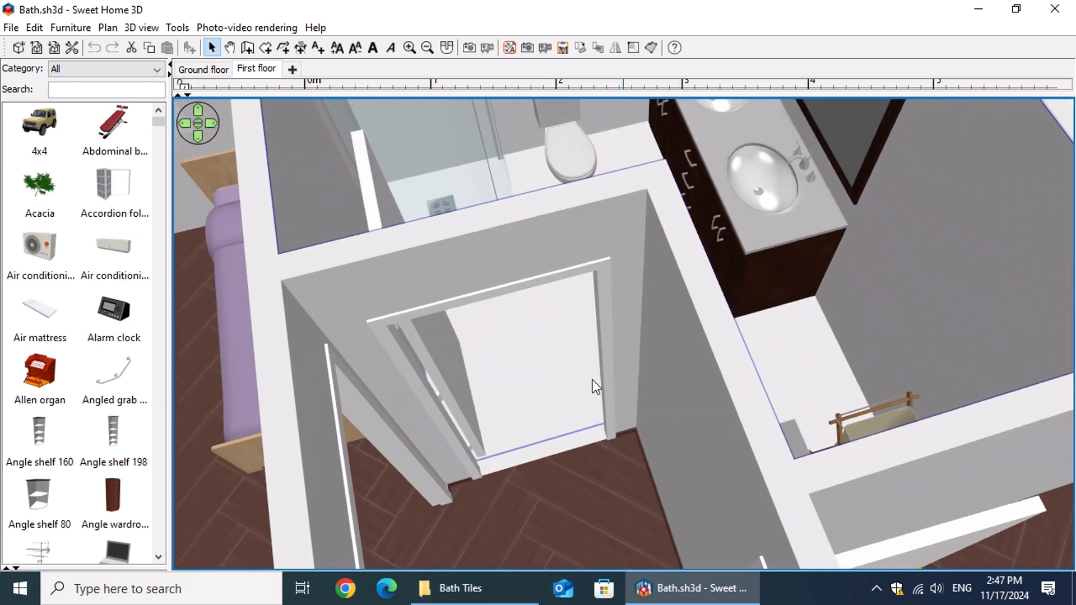
{"action": "double_click", "coordinate": [450, 359]}
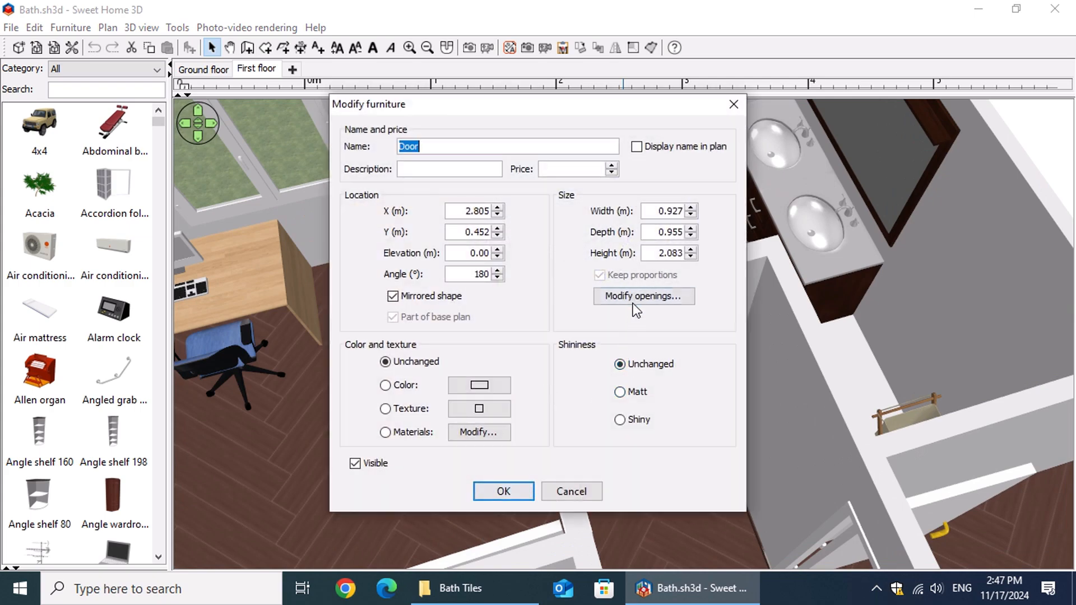
{"action": "left_click", "coordinate": [645, 295]}
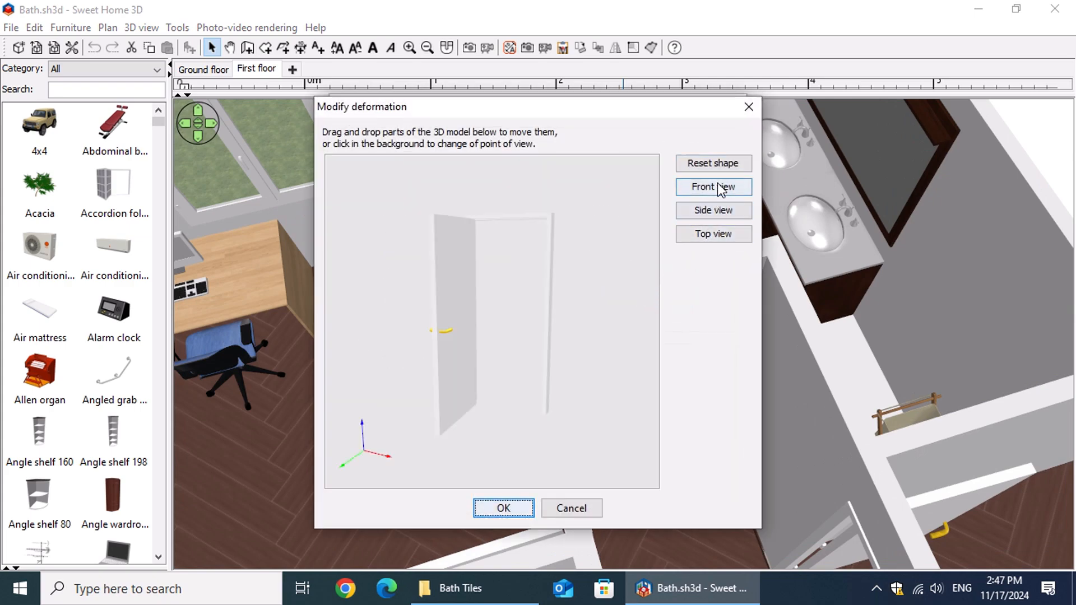
{"action": "left_click", "coordinate": [519, 507]}
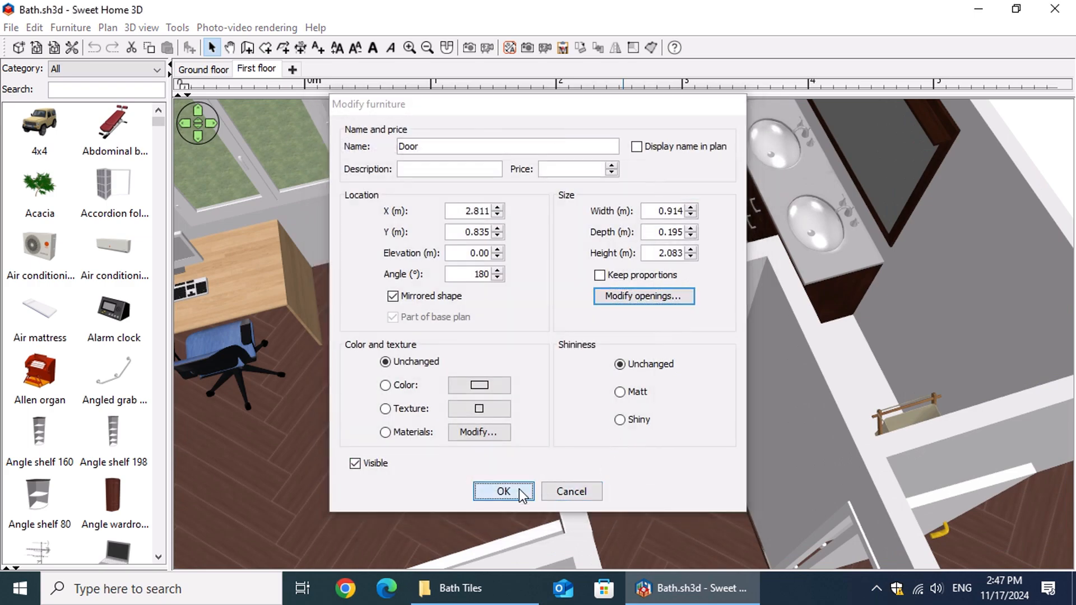
{"action": "left_click", "coordinate": [519, 490]}
Step: Switch the 3D view to Virtual visit and move the virtual visitor in the plan into the bathroom beside the washing machine
{"action": "left_click_drag", "start_coordinate": [618, 194], "coordinate": [672, 353]}
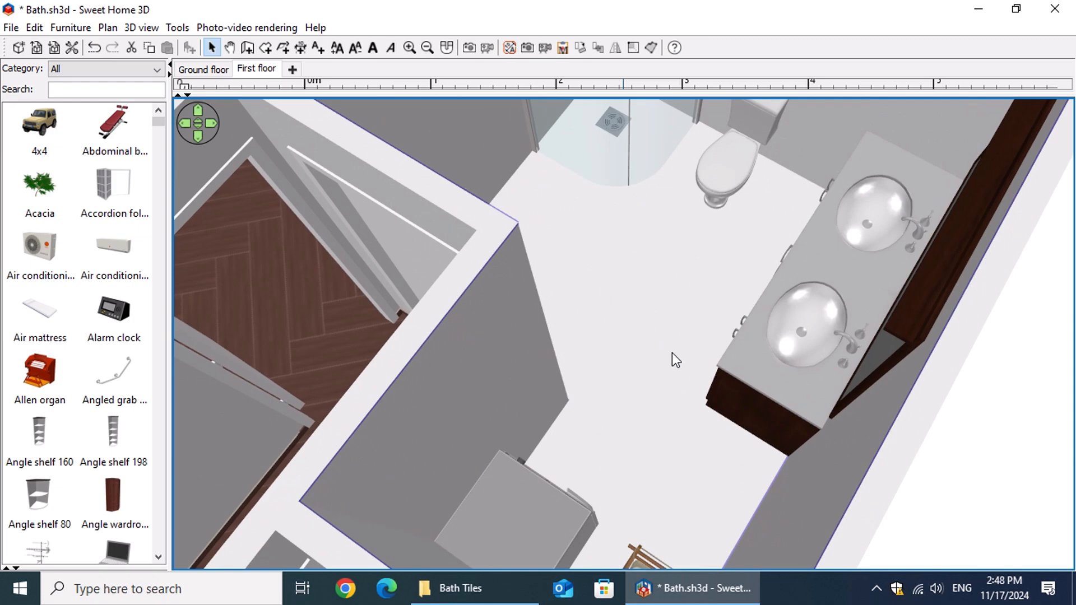
{"action": "right_click", "coordinate": [672, 357]}
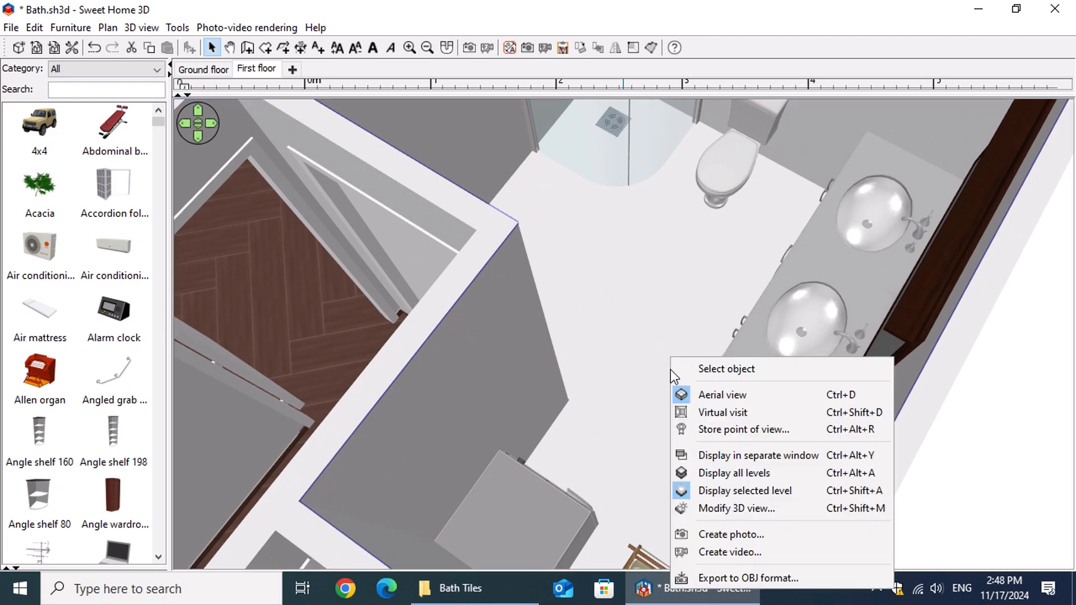
{"action": "left_click", "coordinate": [764, 413]}
{"action": "left_click_drag", "start_coordinate": [674, 95], "coordinate": [709, 490]}
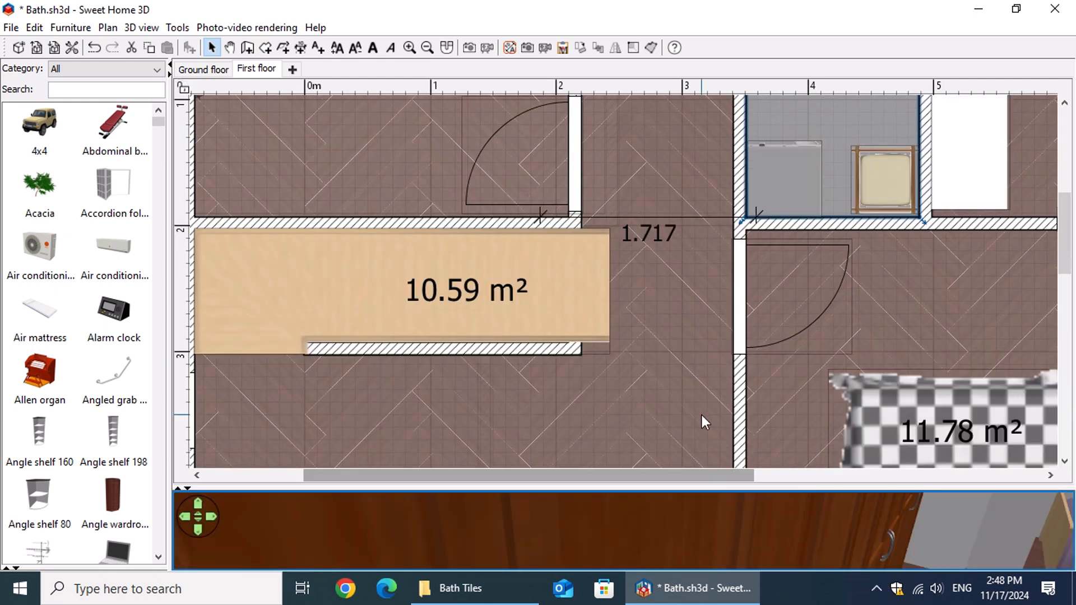
{"action": "left_click", "coordinate": [426, 49]}
{"action": "left_click", "coordinate": [426, 49]}
{"action": "left_click", "coordinate": [426, 50]}
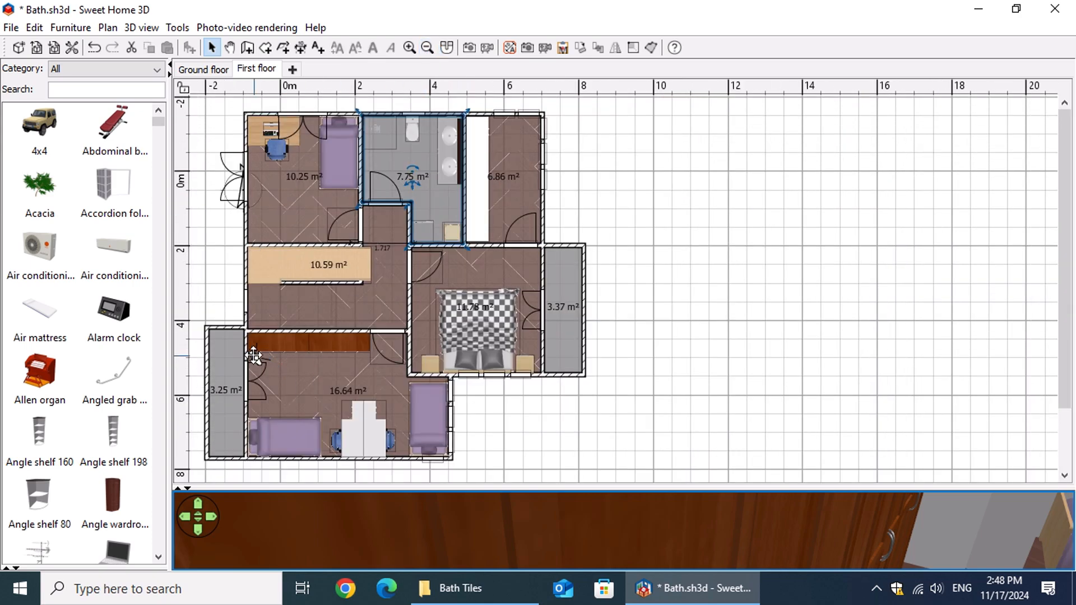
{"action": "left_click_drag", "start_coordinate": [253, 357], "coordinate": [443, 225]}
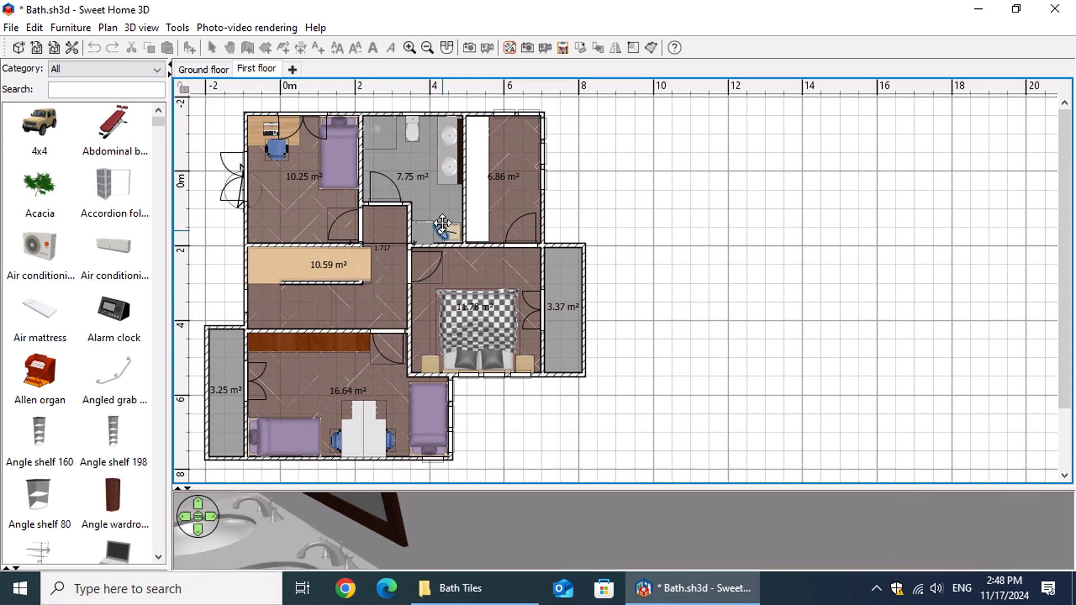
Step: Enlarge the 3D view and turn the virtual visitor to face the bathroom's shower, toilet and washbasins
{"action": "left_click", "coordinate": [413, 45]}
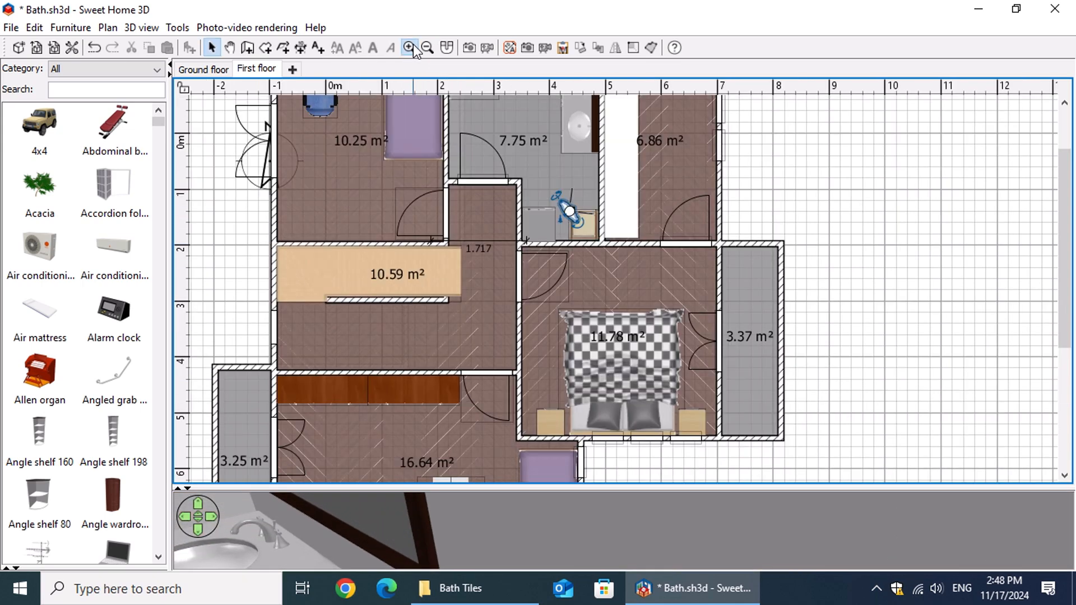
{"action": "left_click", "coordinate": [413, 45]}
{"action": "left_click_drag", "start_coordinate": [664, 486], "coordinate": [704, 120]}
{"action": "left_click_drag", "start_coordinate": [647, 371], "coordinate": [412, 345]}
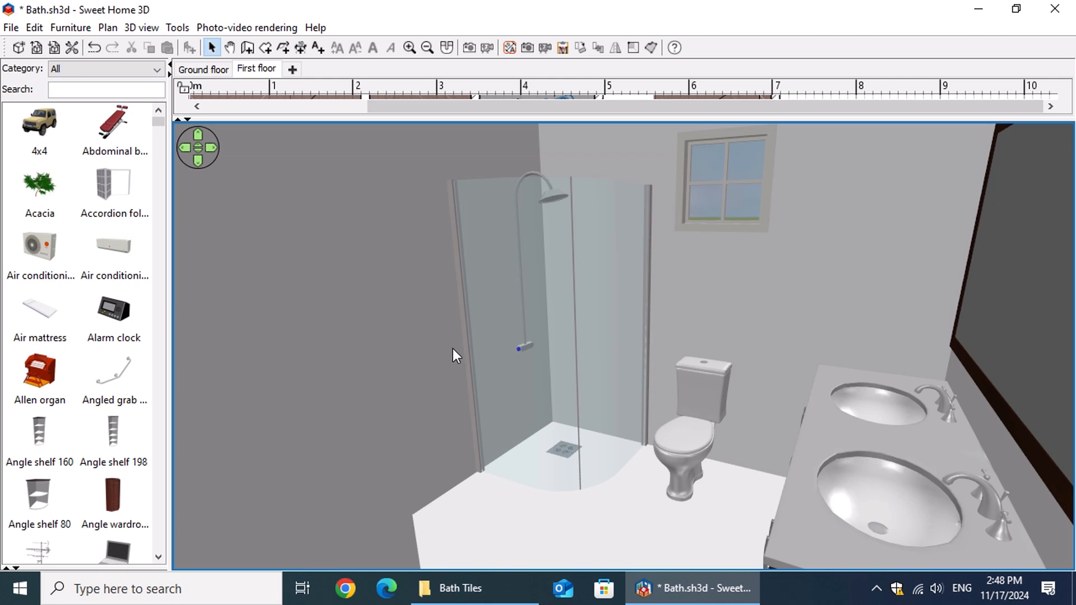
{"action": "left_click_drag", "start_coordinate": [489, 368], "coordinate": [480, 372]}
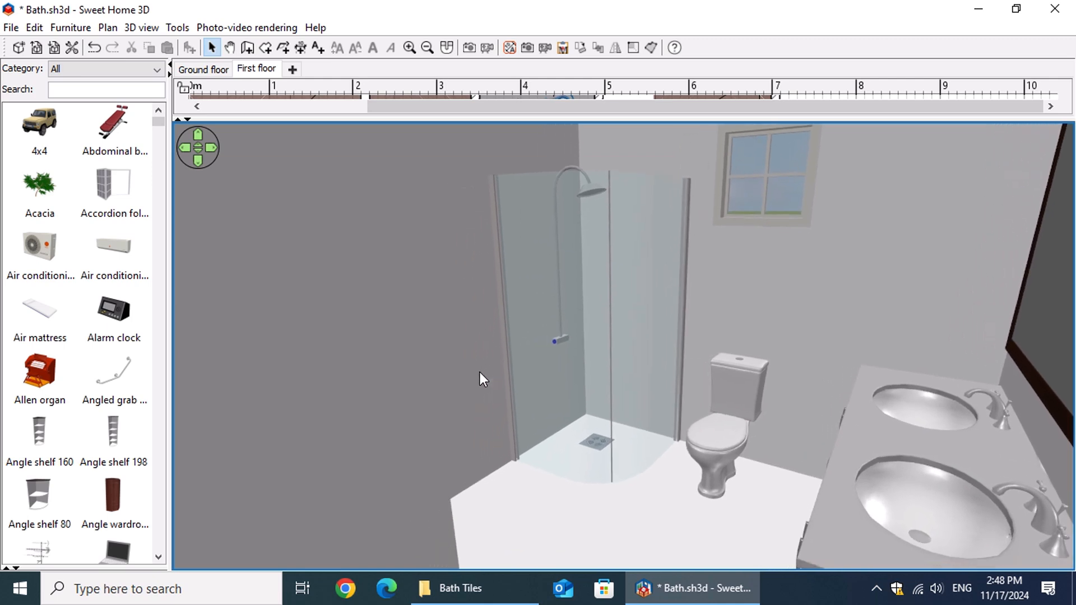
Step: Set the virtual visitor's field of view to 60 degrees
{"action": "right_click", "coordinate": [633, 393]}
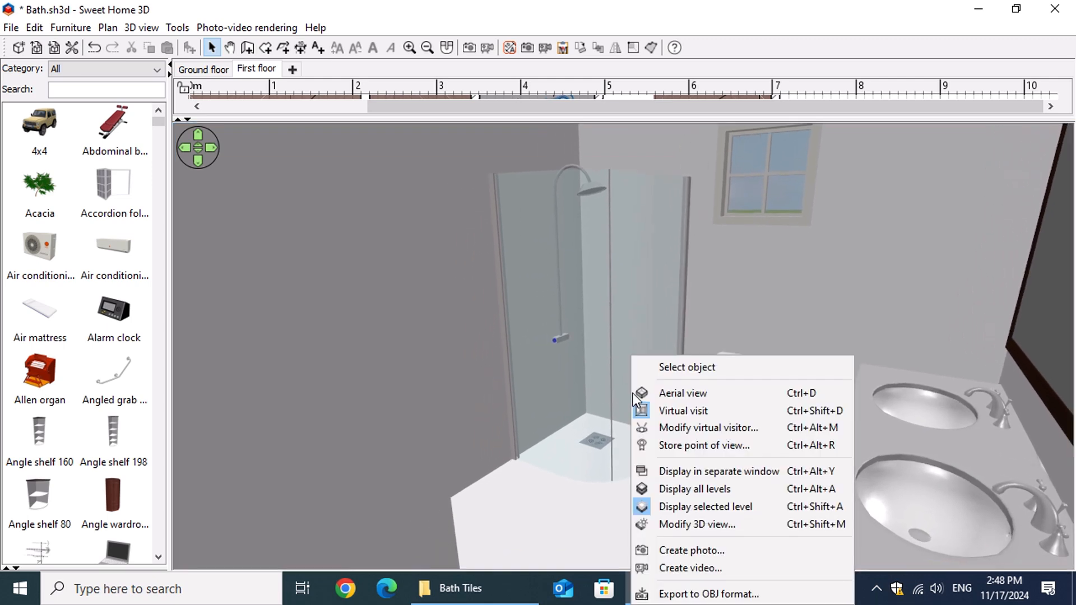
{"action": "left_click", "coordinate": [704, 429]}
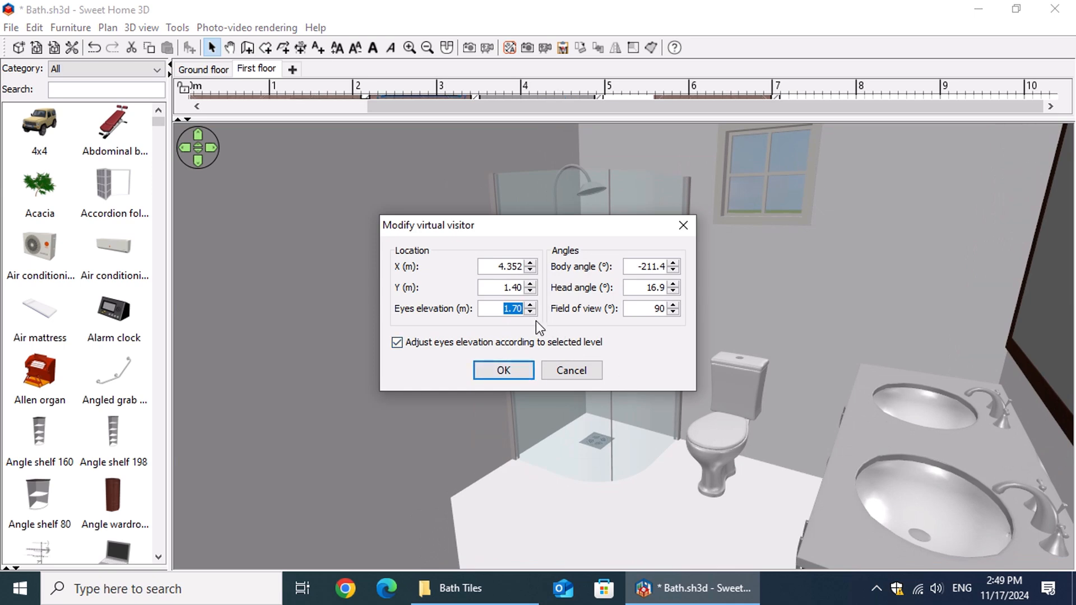
{"action": "left_click", "coordinate": [657, 309]}
{"action": "type", "text": "60"}
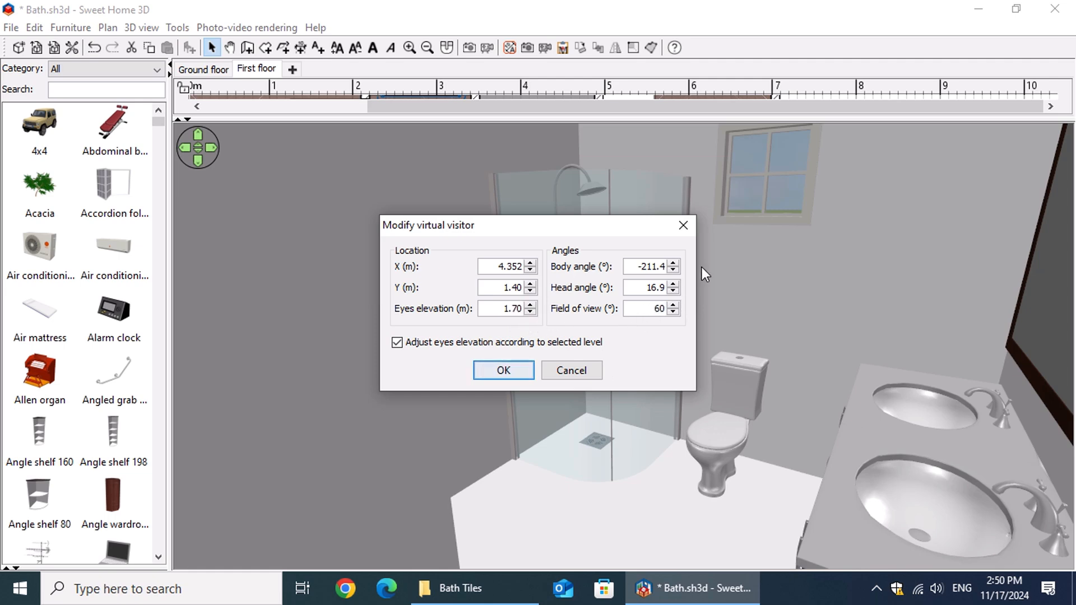
{"action": "left_click", "coordinate": [519, 373]}
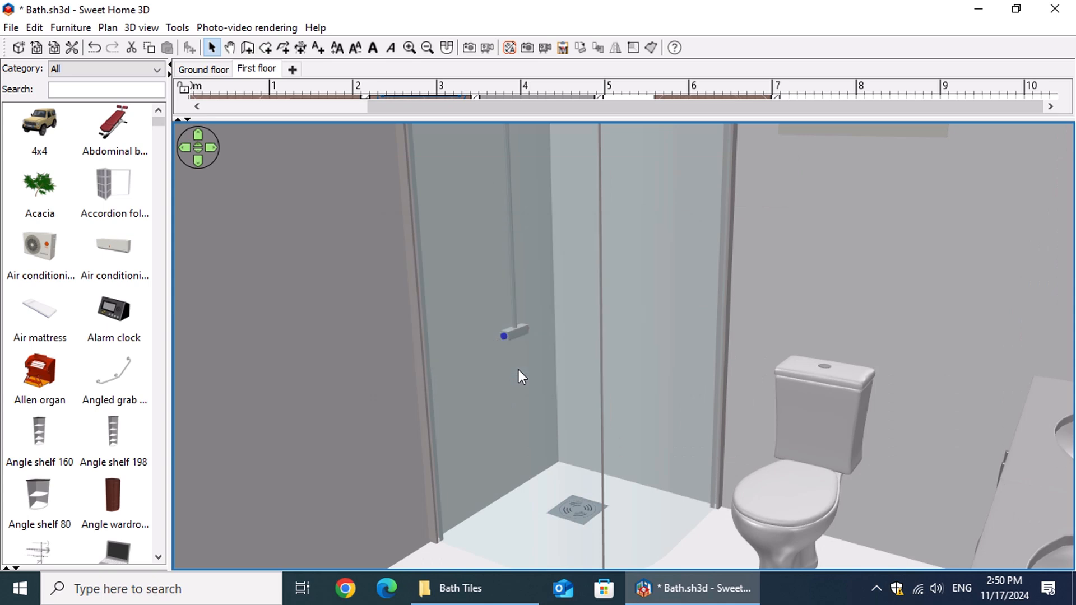
Step: Tilt the visitor's gaze upward and set the virtual visitor's field of view to 80 degrees
{"action": "left_click_drag", "start_coordinate": [795, 485], "coordinate": [813, 472]}
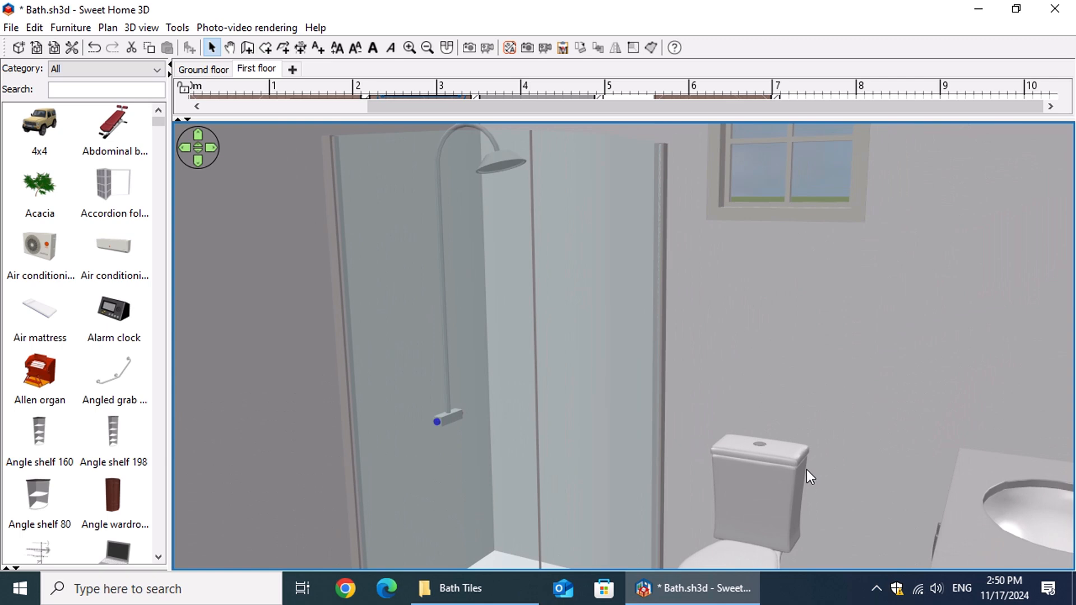
{"action": "right_click", "coordinate": [718, 407]}
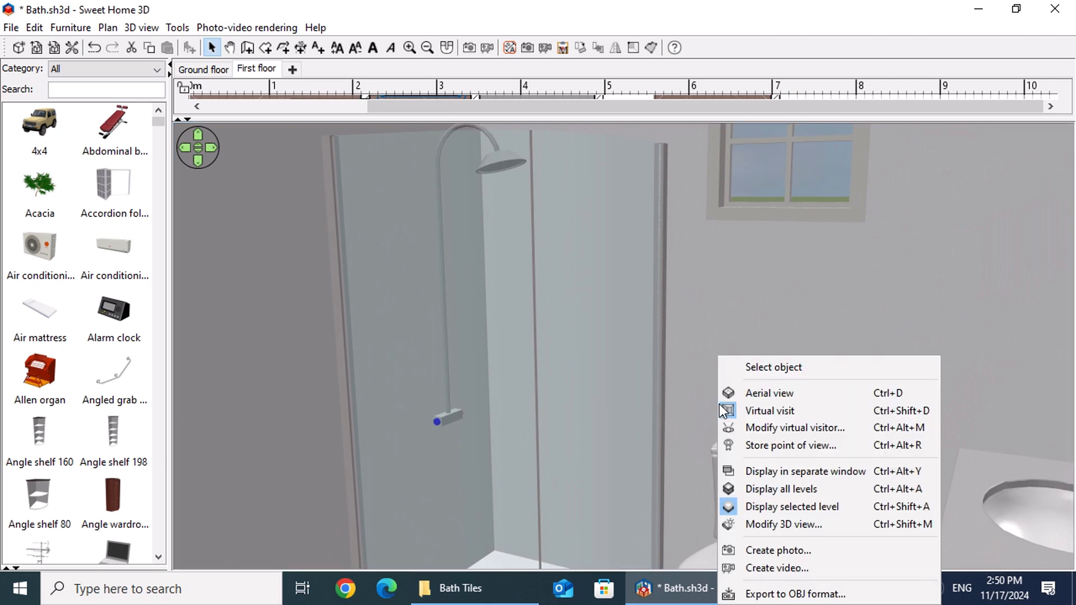
{"action": "left_click", "coordinate": [751, 429]}
{"action": "key", "text": "Tab"}
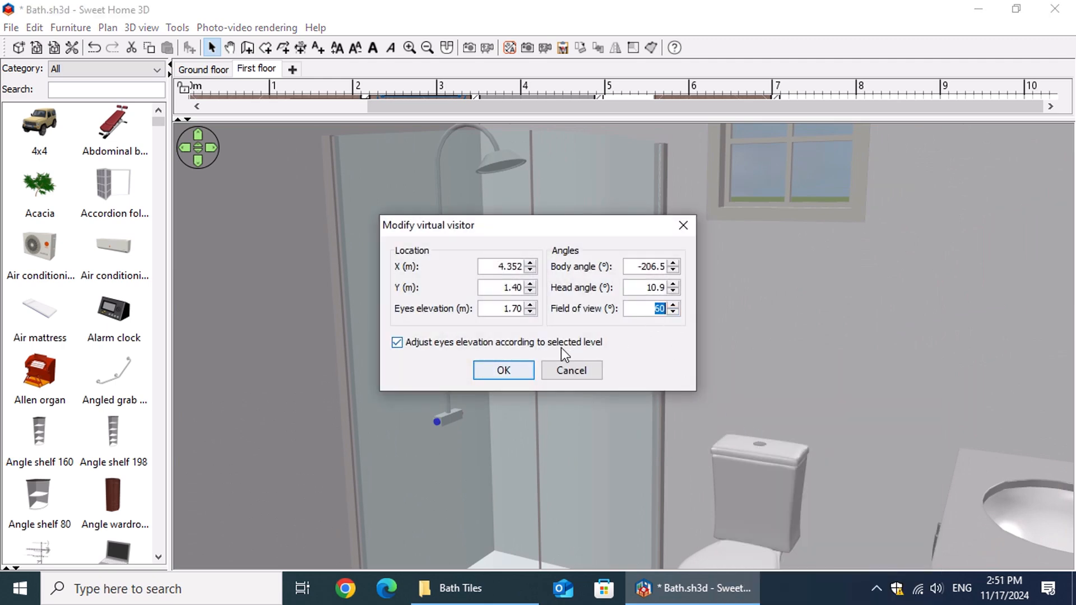
{"action": "type", "text": "80"}
{"action": "left_click", "coordinate": [504, 370]}
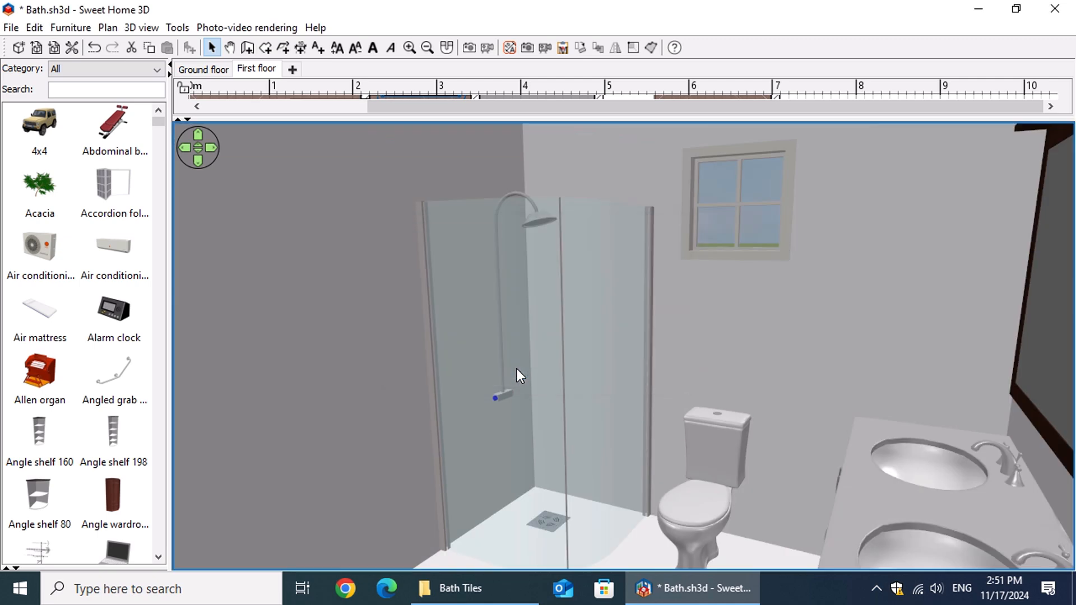
Step: Apply the My Tiles - Icy Blue texture to the bathroom floor
{"action": "left_click_drag", "start_coordinate": [576, 446], "coordinate": [680, 532]}
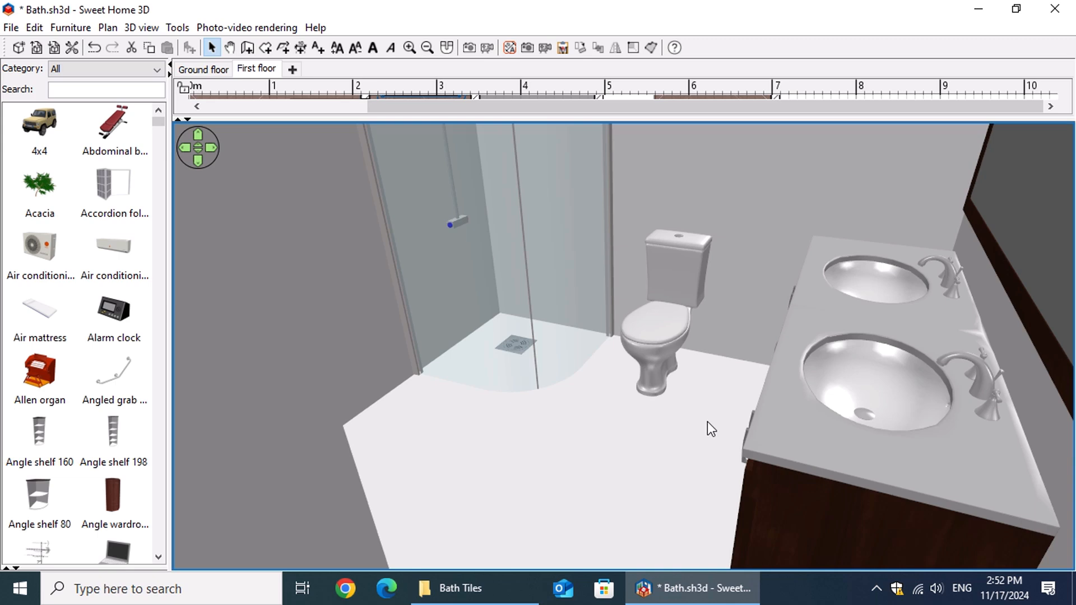
{"action": "double_click", "coordinate": [574, 470]}
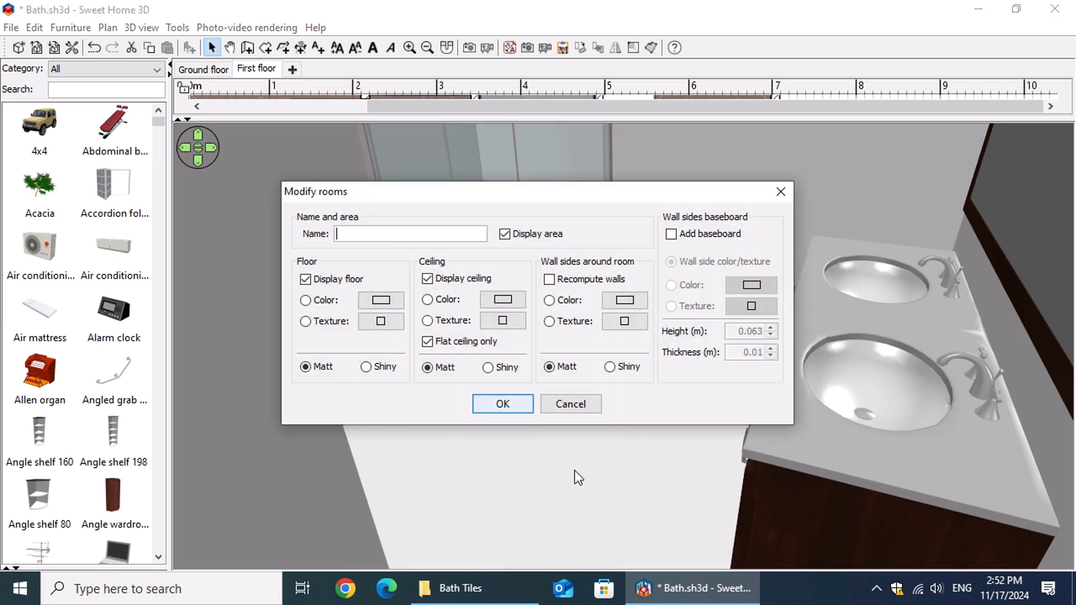
{"action": "left_click", "coordinate": [380, 321]}
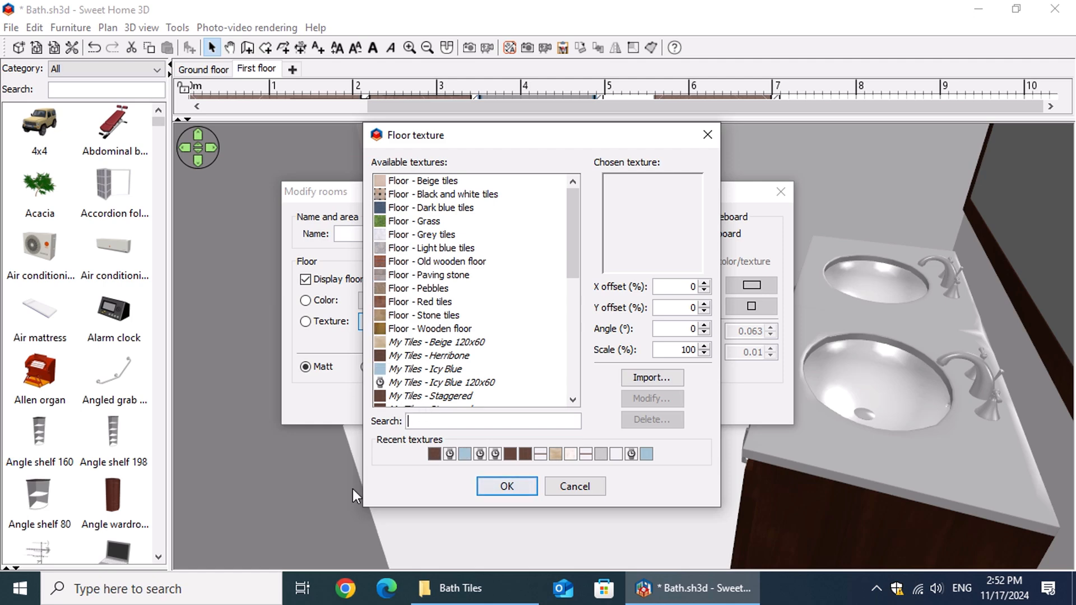
{"action": "type", "text": "icy"}
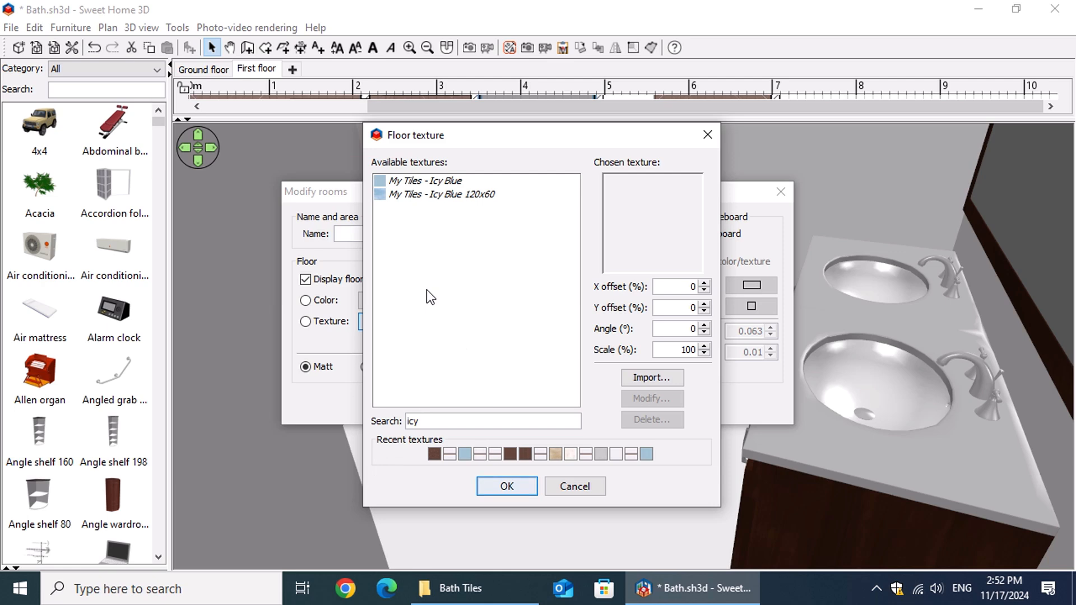
{"action": "left_click", "coordinate": [450, 183]}
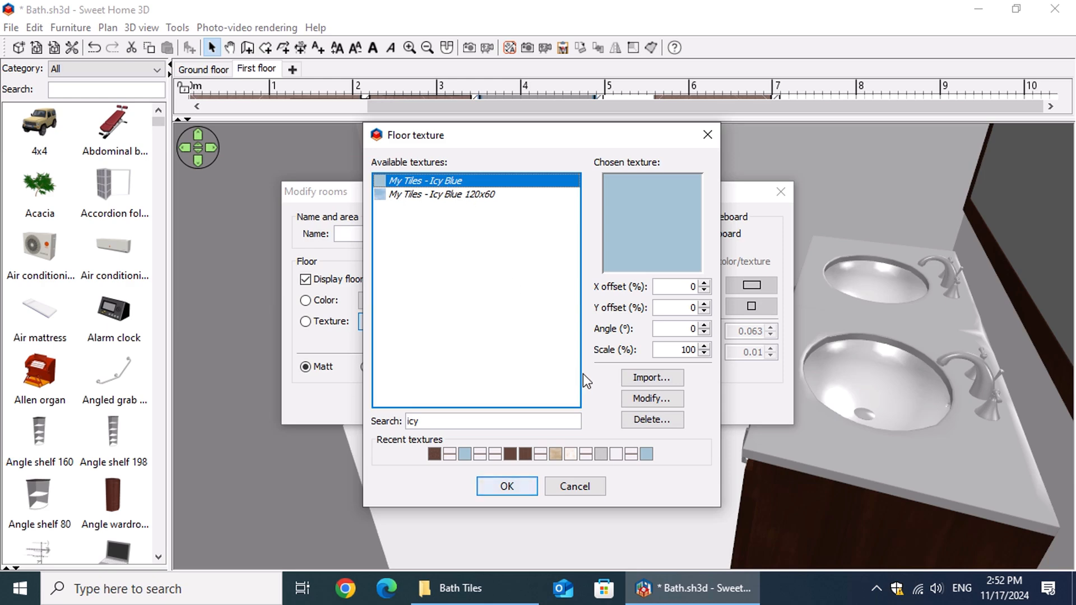
{"action": "left_click", "coordinate": [515, 487]}
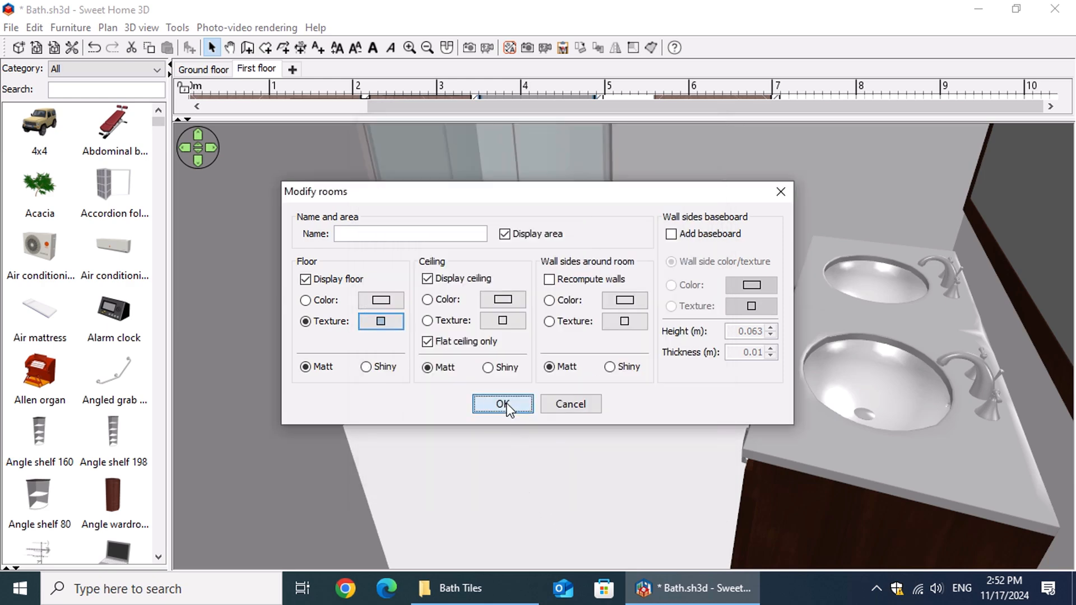
{"action": "left_click", "coordinate": [506, 404]}
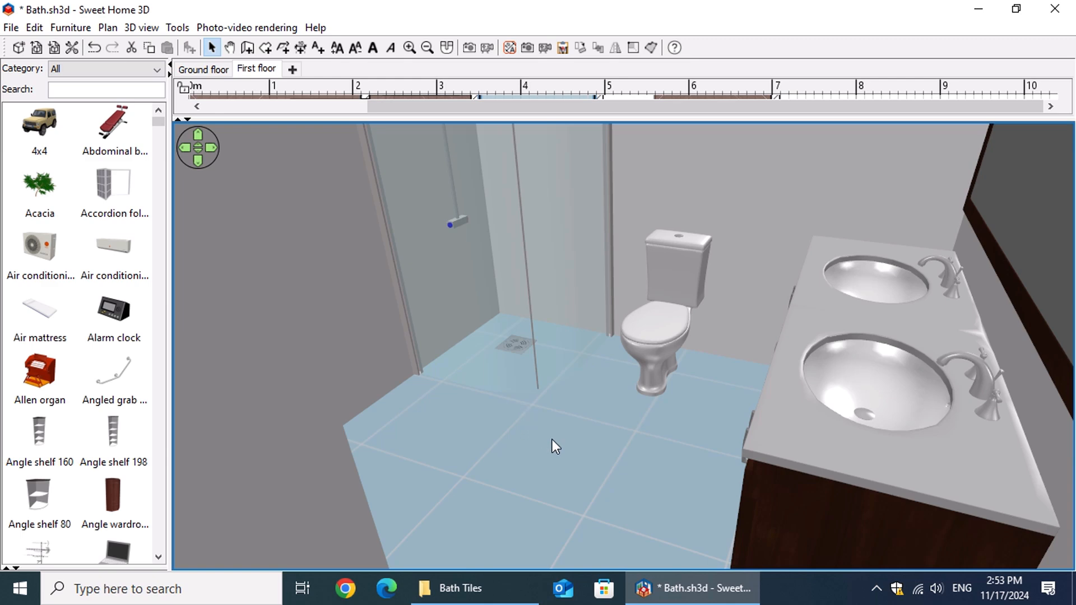
Step: Set the scale of the bathroom floor's tile texture to 50%
{"action": "double_click", "coordinate": [601, 463]}
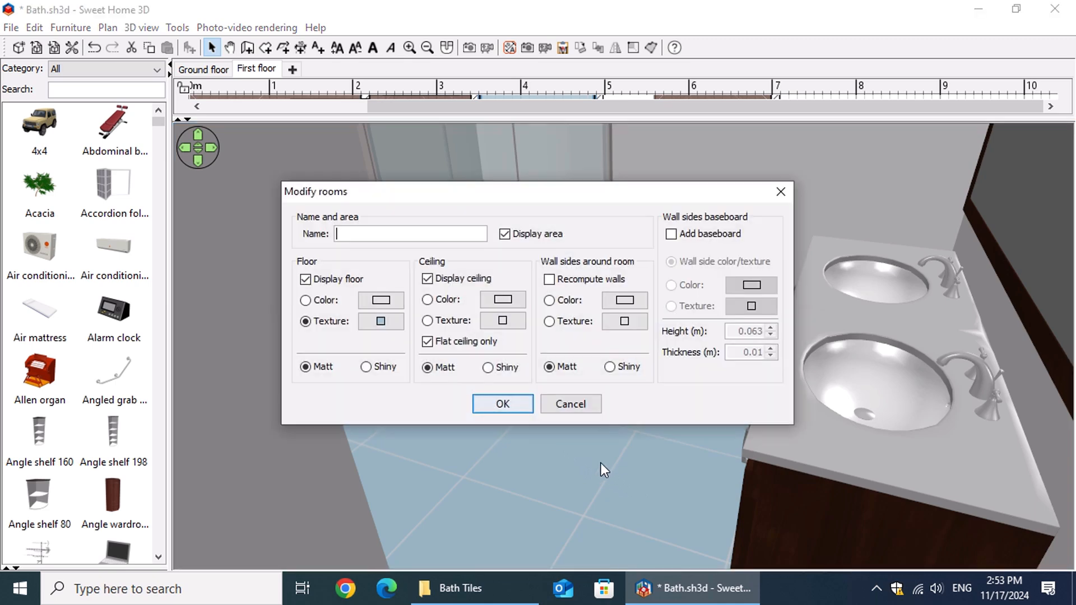
{"action": "left_click", "coordinate": [382, 324]}
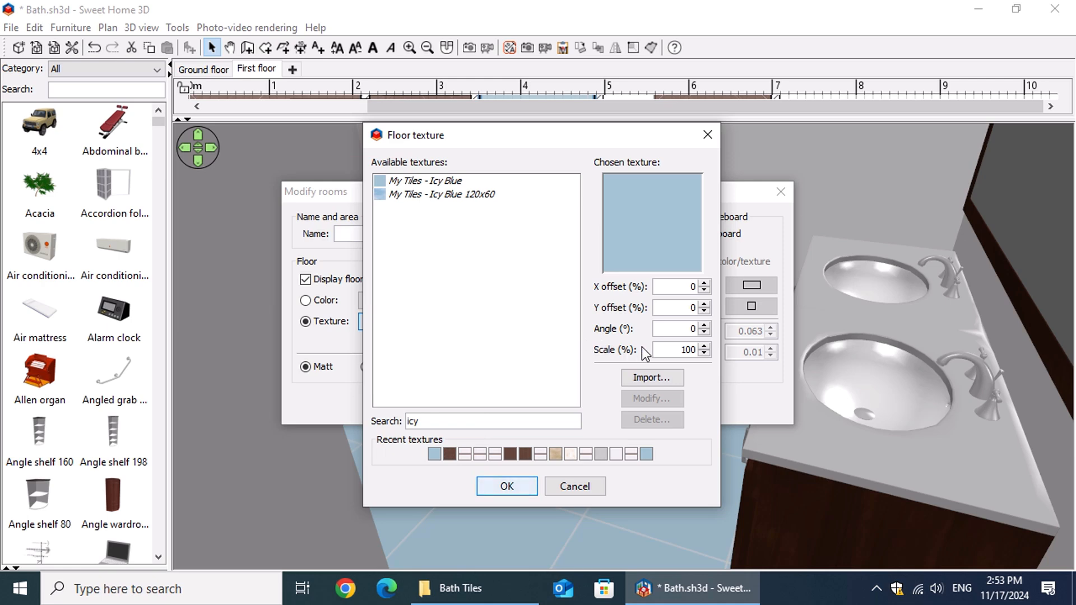
{"action": "double_click", "coordinate": [679, 349]}
{"action": "type", "text": "50"}
{"action": "left_click", "coordinate": [507, 486]}
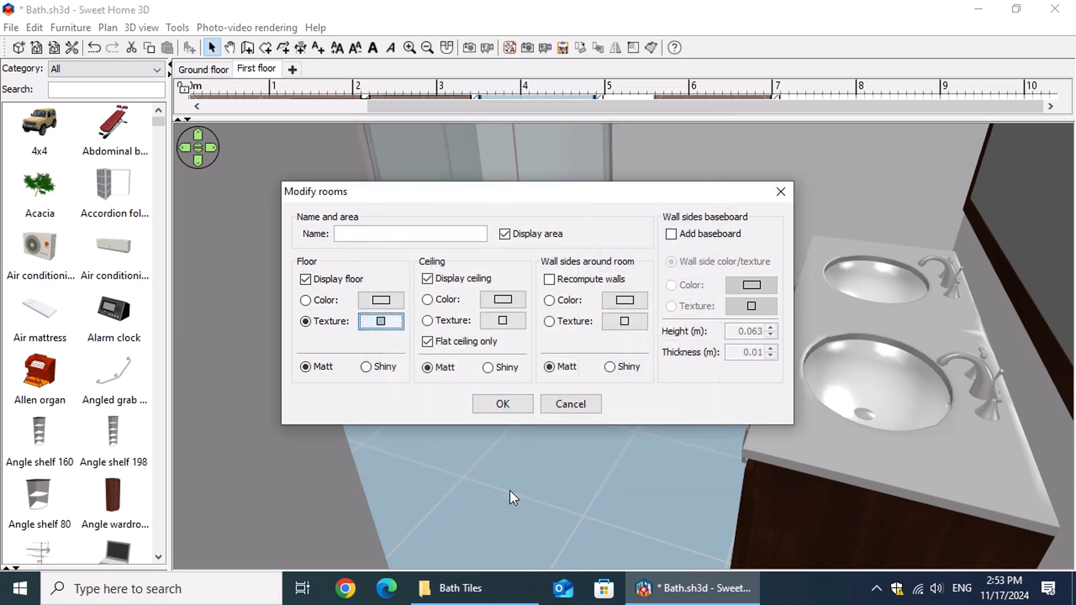
{"action": "left_click", "coordinate": [514, 406]}
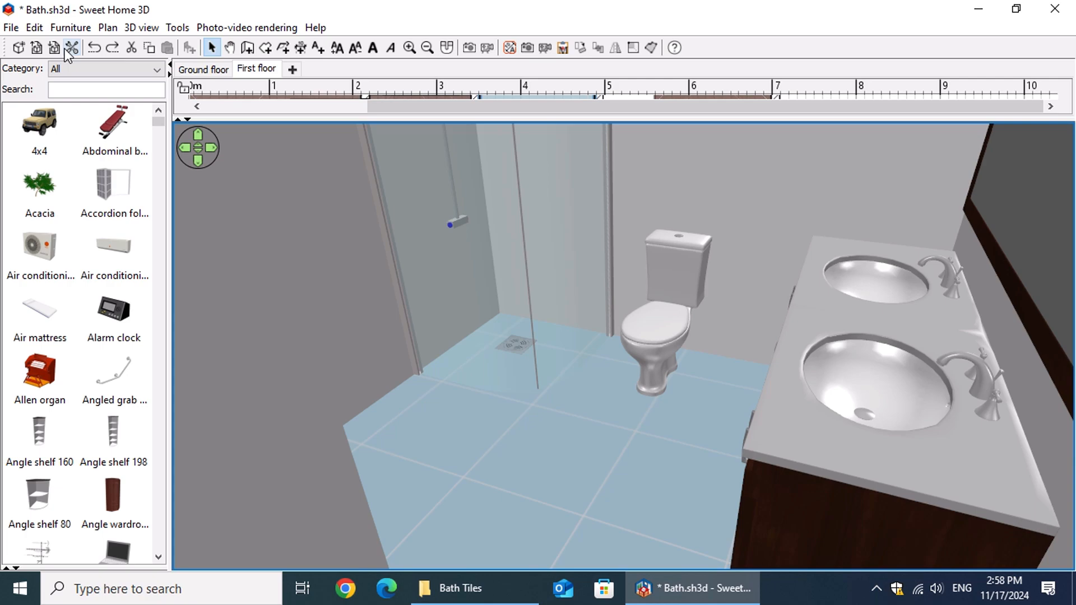
Step: Start importing a texture for the bathroom walls from the image White and wood like 243x120.jpg, keeping its size unchanged
{"action": "double_click", "coordinate": [571, 458]}
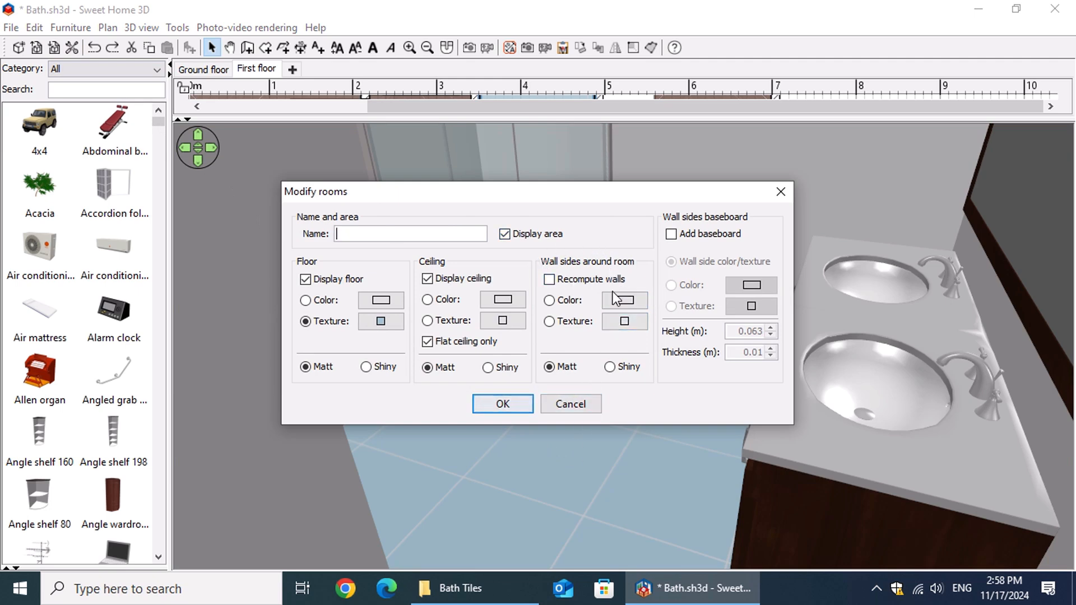
{"action": "left_click", "coordinate": [625, 322]}
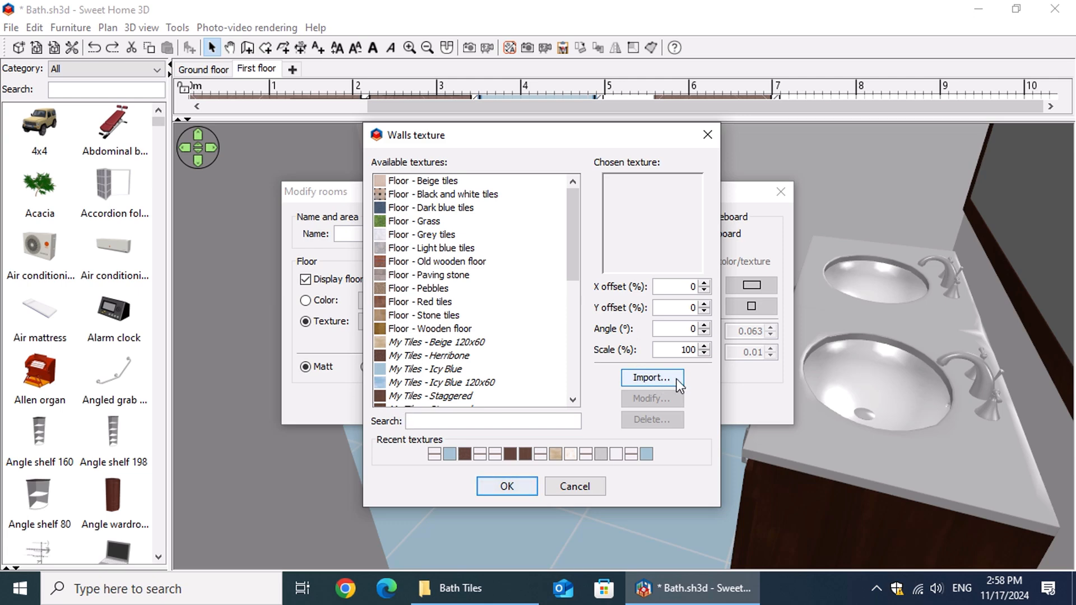
{"action": "left_click", "coordinate": [653, 378]}
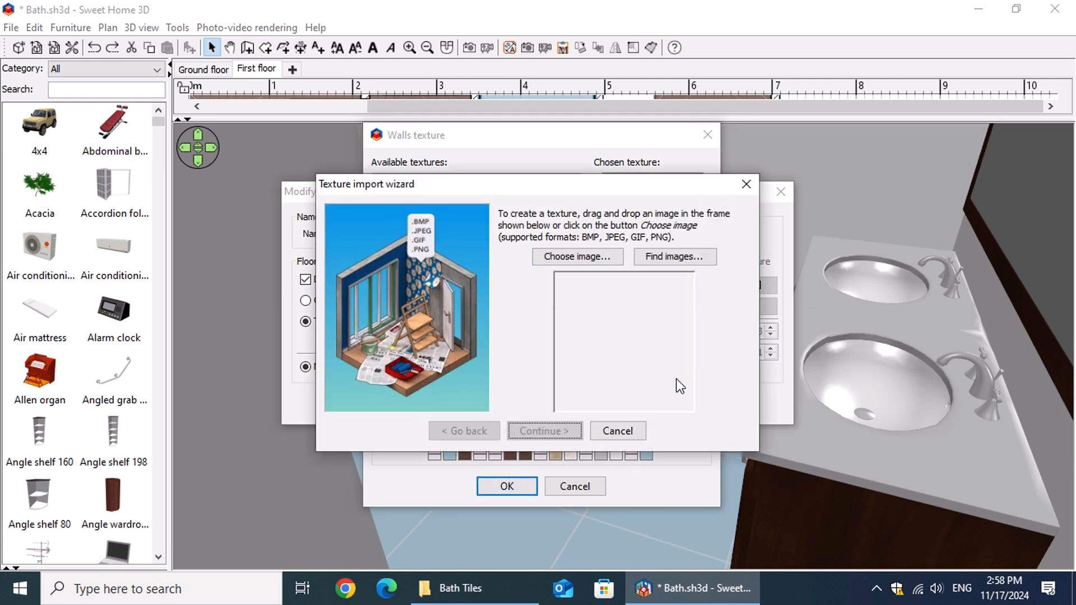
{"action": "left_click", "coordinate": [593, 261]}
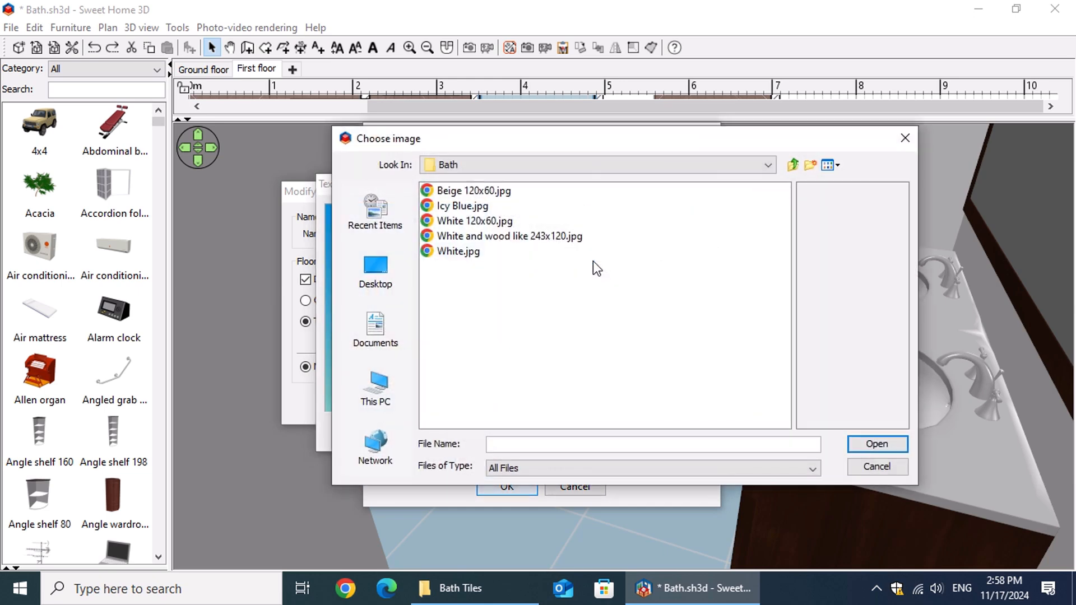
{"action": "left_click", "coordinate": [376, 280]}
{"action": "double_click", "coordinate": [476, 311]}
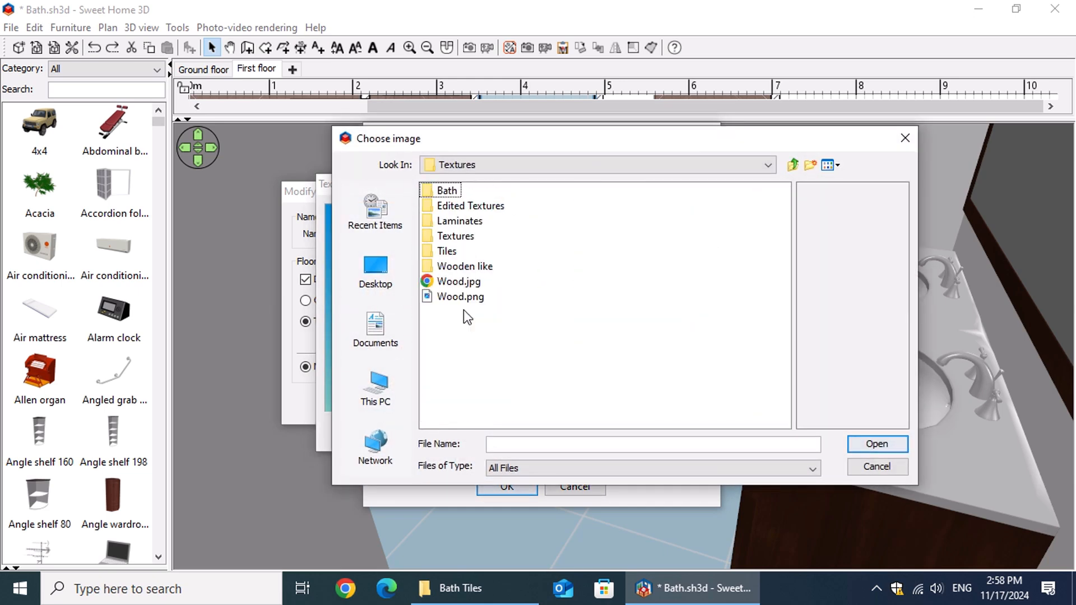
{"action": "double_click", "coordinate": [445, 191]}
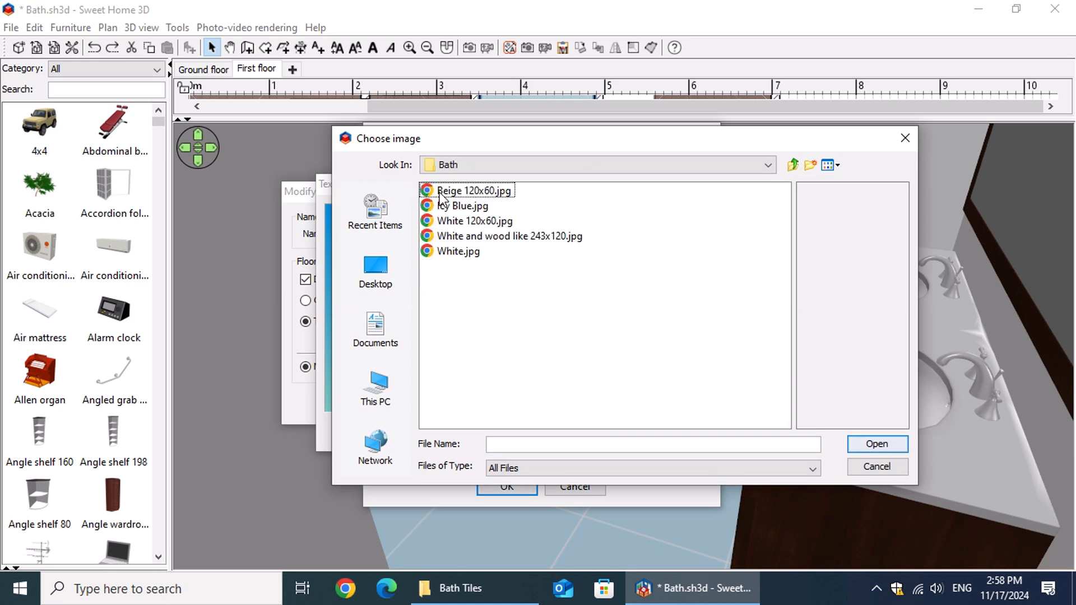
{"action": "left_click", "coordinate": [533, 236]}
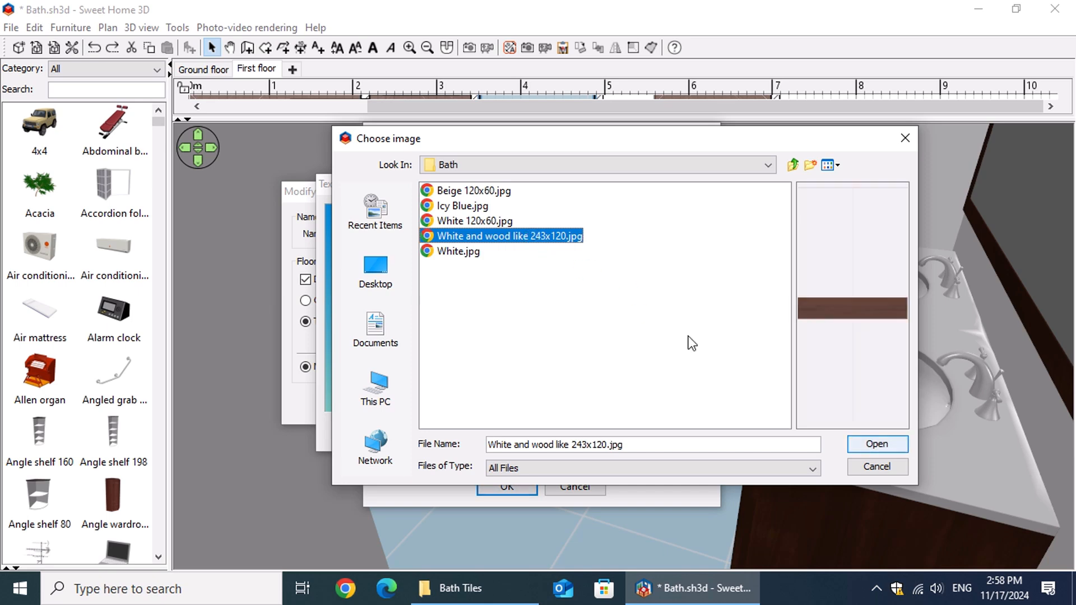
{"action": "left_click", "coordinate": [865, 446]}
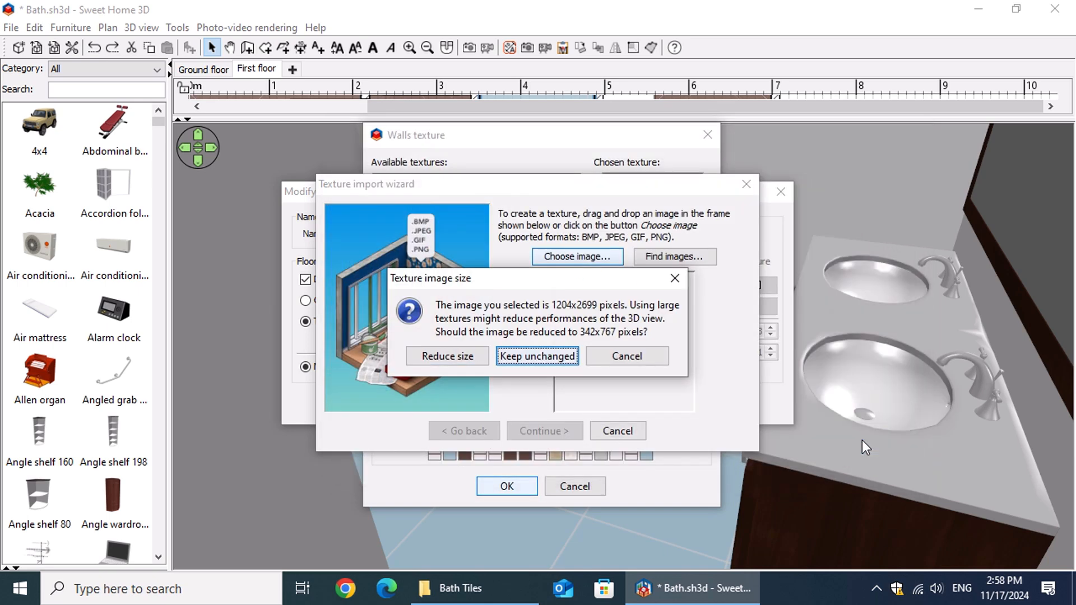
{"action": "left_click", "coordinate": [544, 355]}
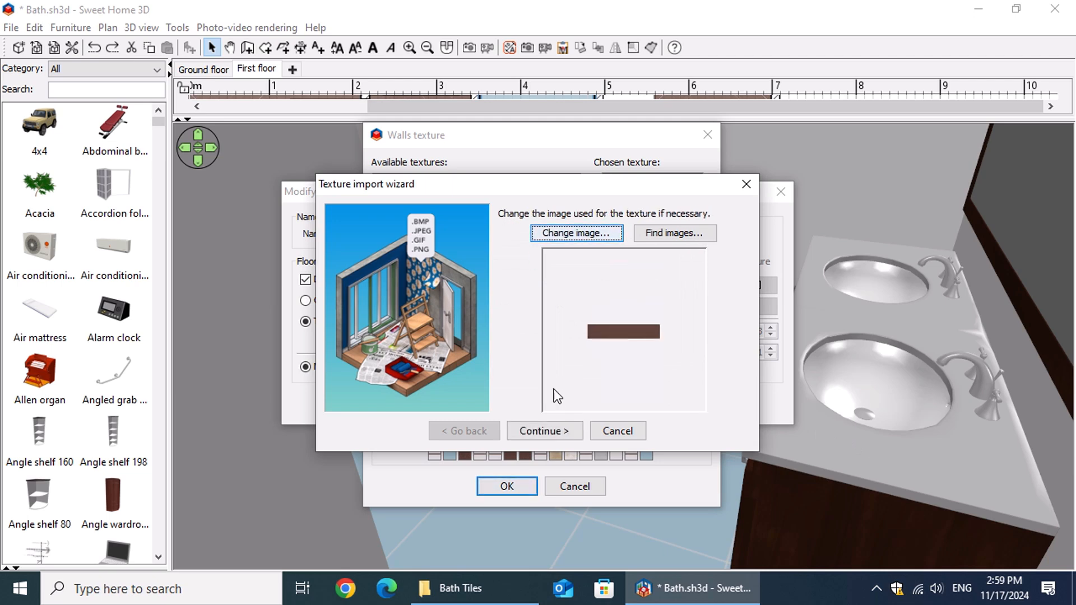
{"action": "left_click", "coordinate": [557, 436]}
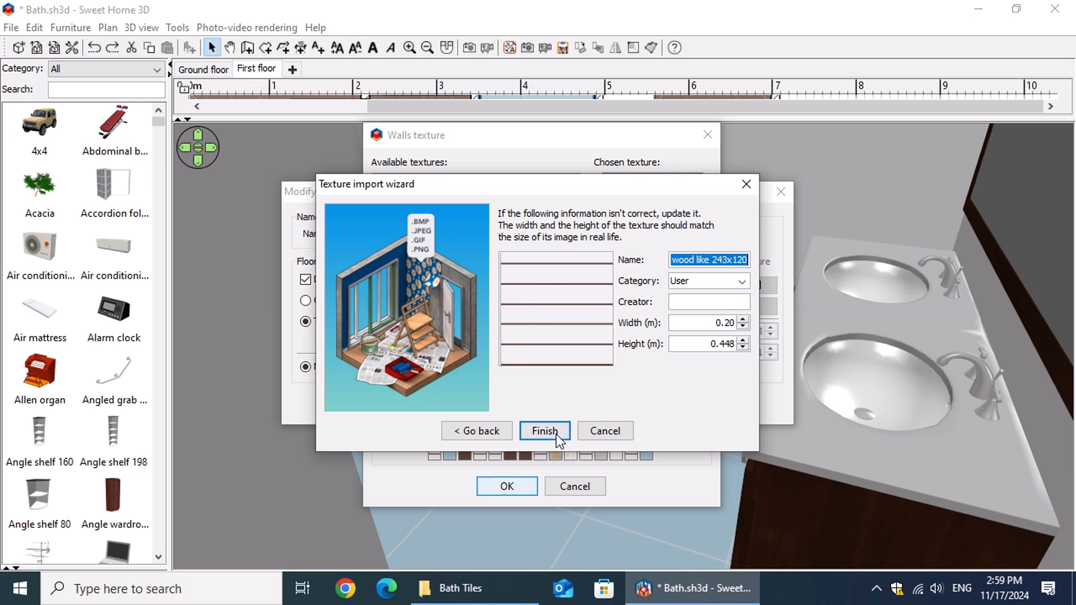
Step: Import the wall texture under the My Tiles category with creator 3D Logic Class and a height of 2.43 m
{"action": "left_click", "coordinate": [742, 280]}
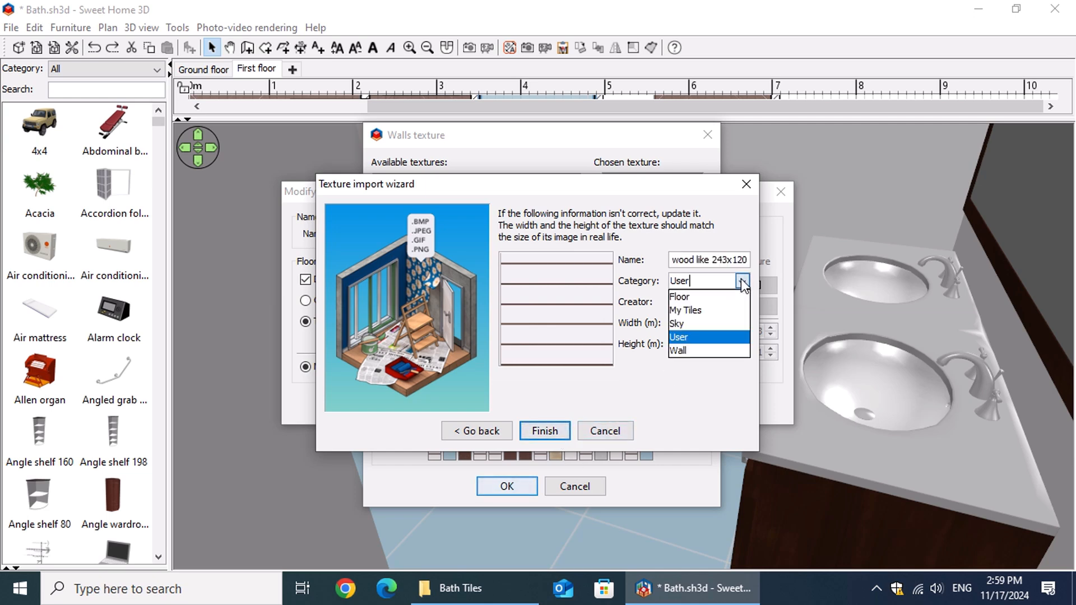
{"action": "left_click", "coordinate": [701, 307]}
{"action": "left_click", "coordinate": [676, 303]}
{"action": "type", "text": "3D Logi"}
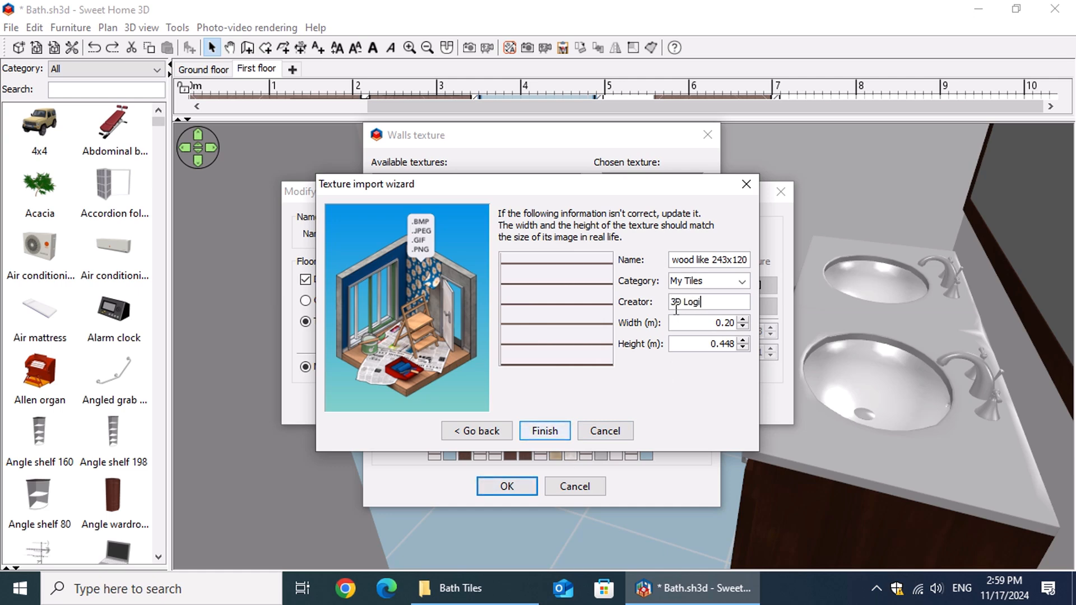
{"action": "type", "text": "c Class"}
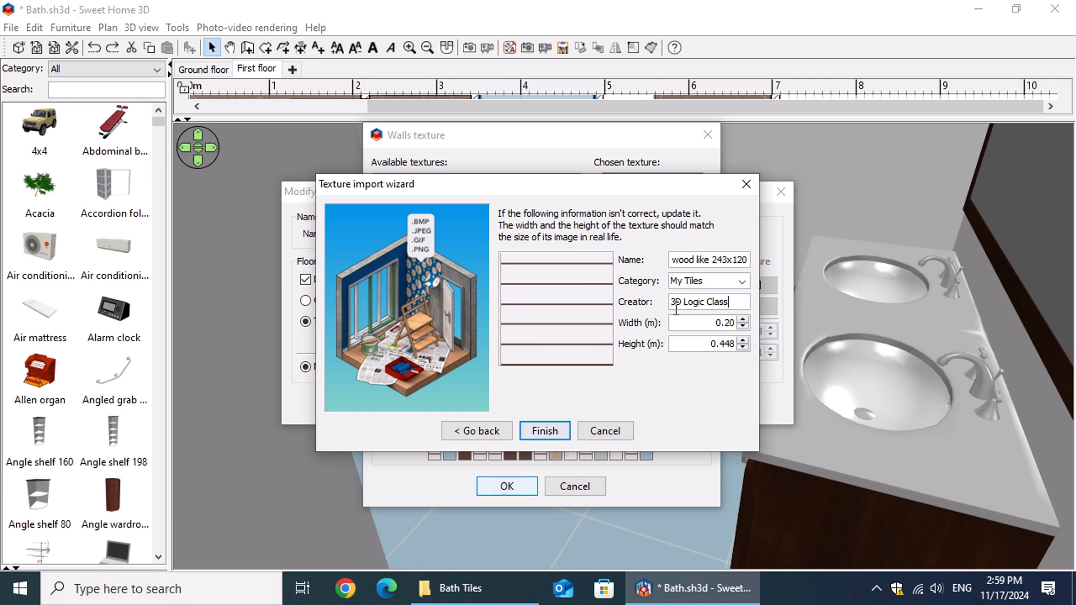
{"action": "left_click", "coordinate": [679, 343]}
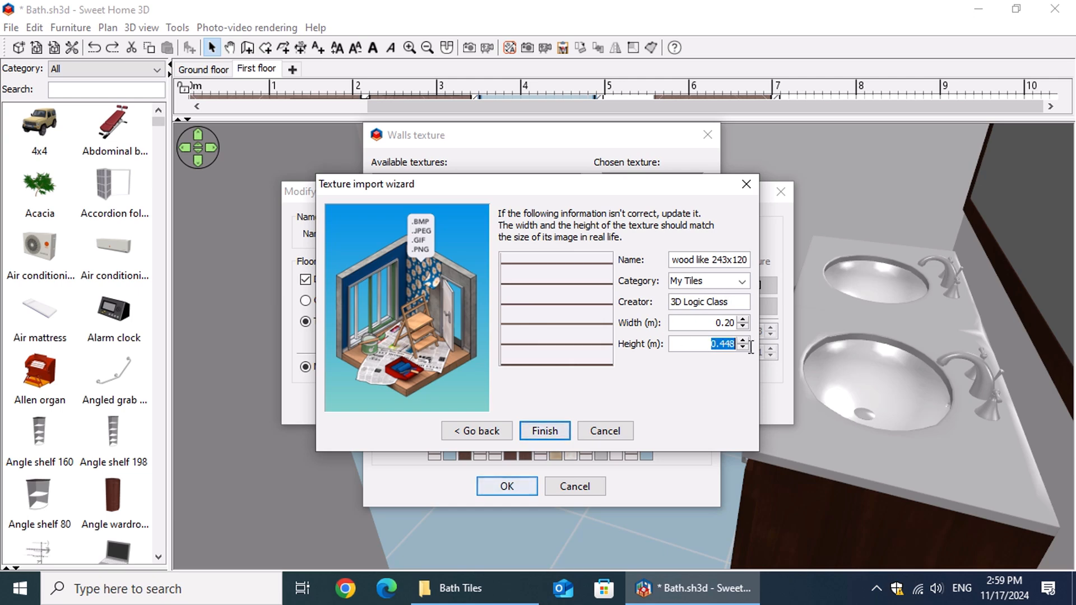
{"action": "type", "text": "2.43"}
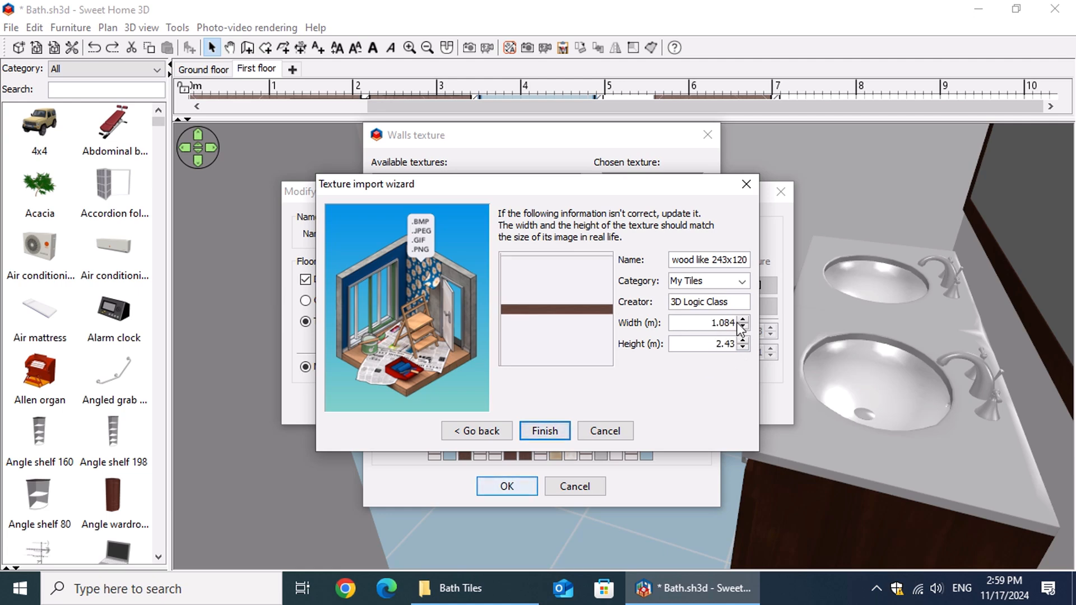
{"action": "left_click", "coordinate": [557, 431]}
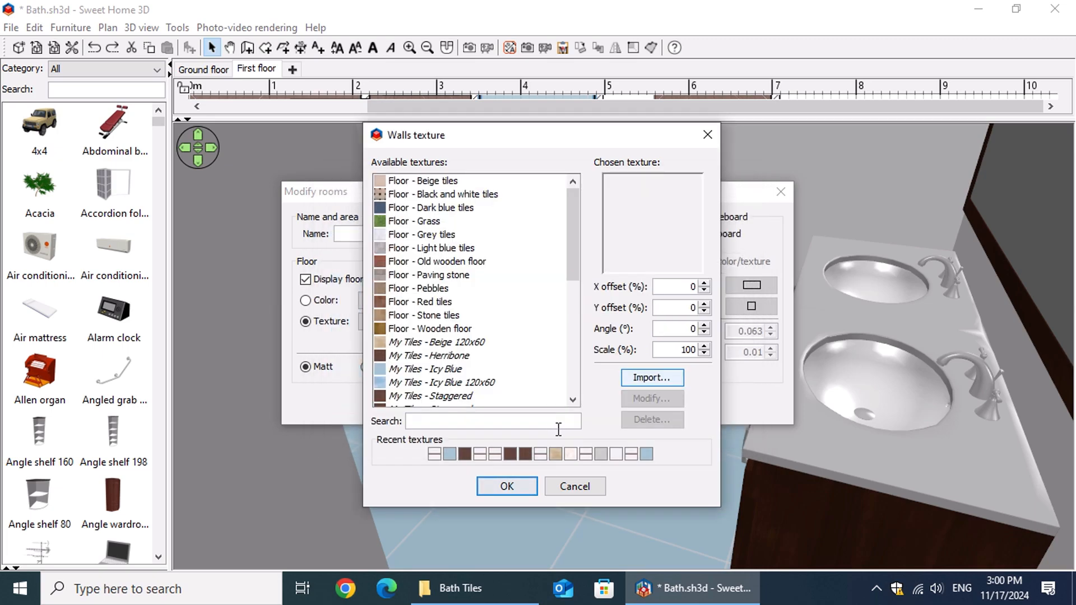
Step: Apply the imported white and wood-like texture to the wall sides around the bathroom and look up at the tiled walls
{"action": "left_click", "coordinate": [507, 486]}
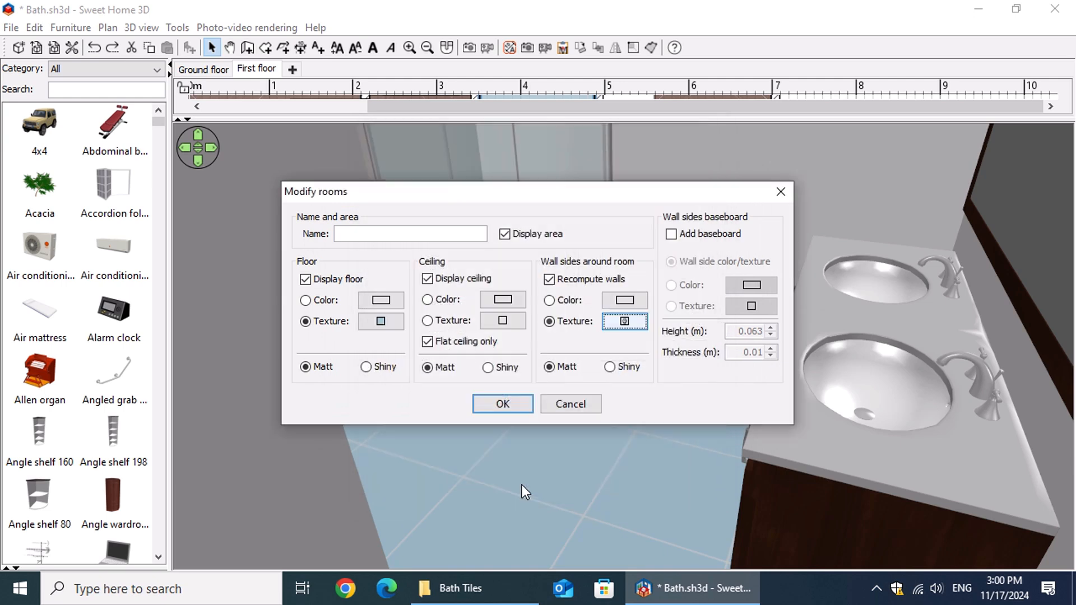
{"action": "left_click", "coordinate": [503, 404]}
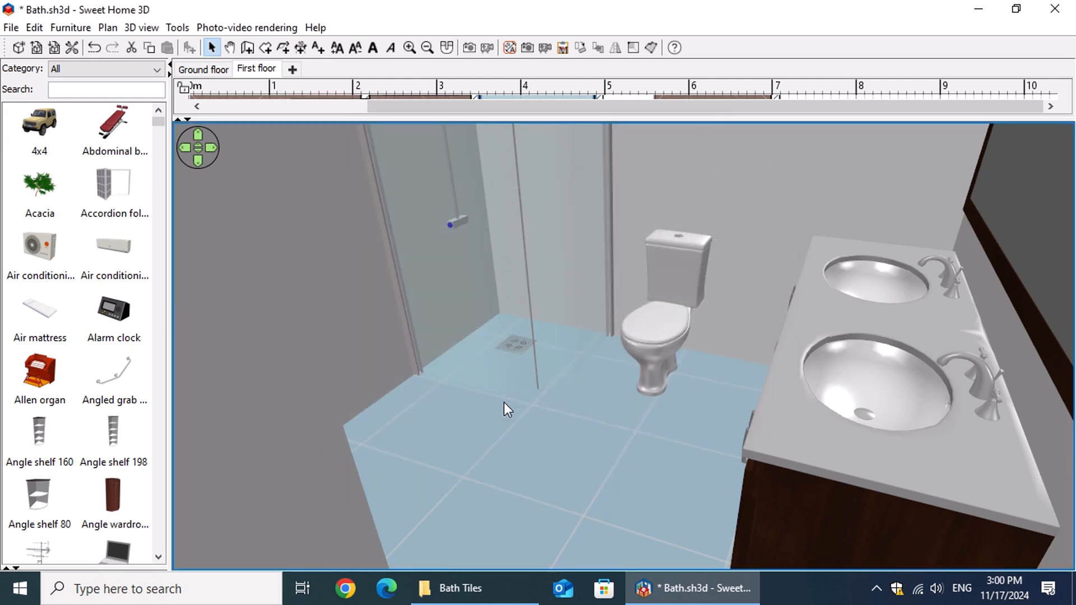
{"action": "mouse_move", "coordinate": [704, 413]}
{"action": "left_mouse_down"}
{"action": "mouse_move", "coordinate": [716, 359]}
{"action": "mouse_move", "coordinate": [671, 351]}
{"action": "mouse_move", "coordinate": [482, 452]}
{"action": "mouse_move", "coordinate": [416, 375]}
{"action": "mouse_move", "coordinate": [381, 270]}
{"action": "mouse_move", "coordinate": [477, 381]}
{"action": "mouse_move", "coordinate": [579, 464]}
{"action": "mouse_move", "coordinate": [848, 392]}
{"action": "mouse_move", "coordinate": [893, 447]}
{"action": "mouse_move", "coordinate": [973, 477]}
{"action": "mouse_move", "coordinate": [770, 436]}
{"action": "mouse_move", "coordinate": [741, 378]}
{"action": "mouse_move", "coordinate": [705, 362]}
{"action": "mouse_move", "coordinate": [694, 372]}
{"action": "mouse_move", "coordinate": [689, 356]}
{"action": "mouse_move", "coordinate": [701, 423]}
{"action": "left_mouse_up"}
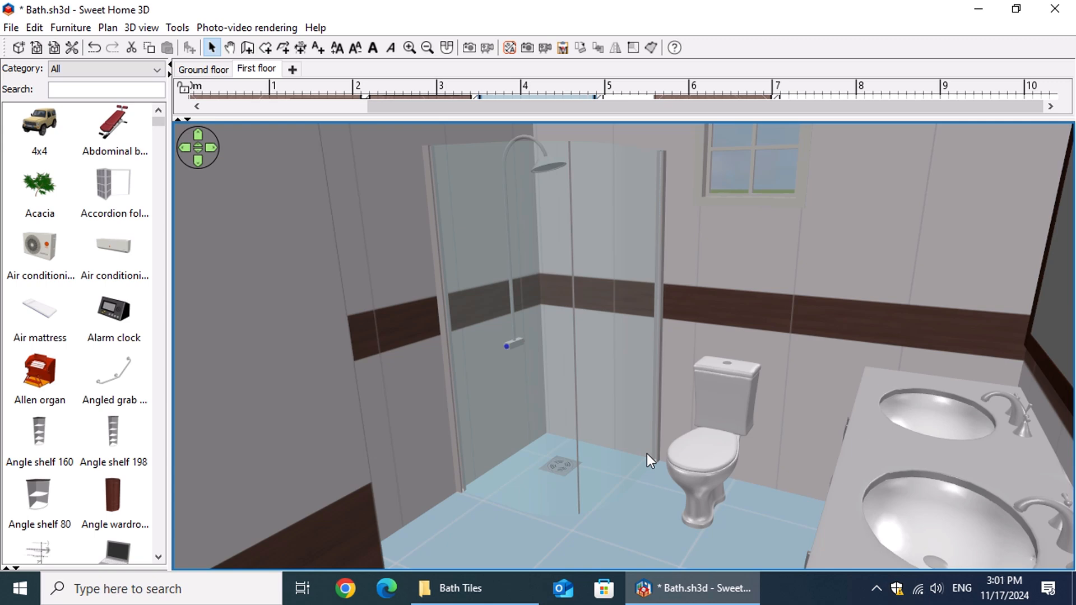
Step: Split the wall between the bathroom and the bedroom with the purple bed, and move the division to the shower enclosure's edge
{"action": "left_click_drag", "start_coordinate": [542, 120], "coordinate": [566, 542]}
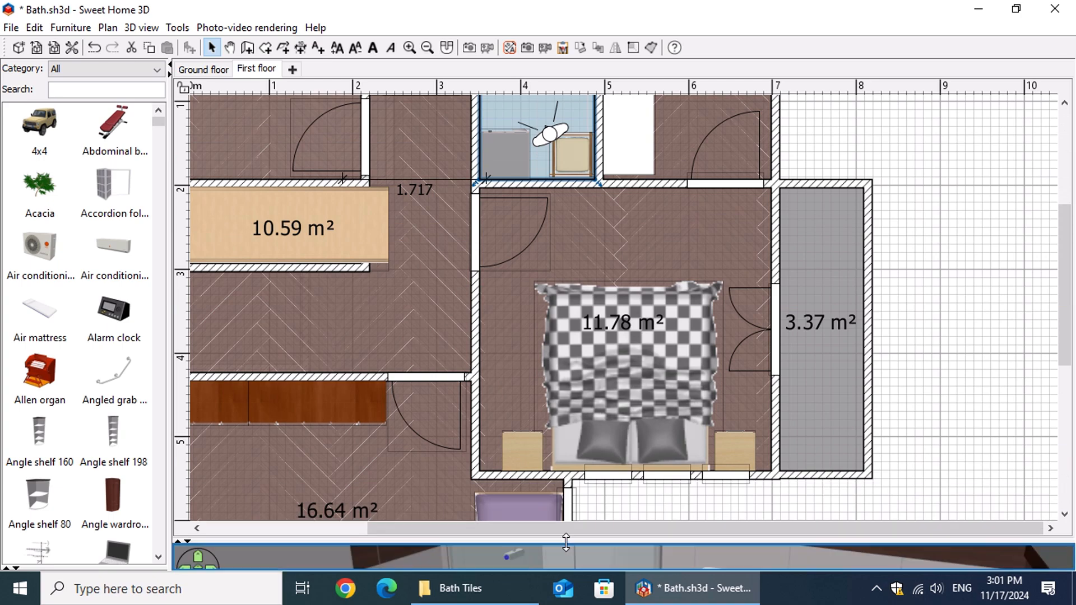
{"action": "left_click_drag", "start_coordinate": [1064, 213], "coordinate": [1047, 149]}
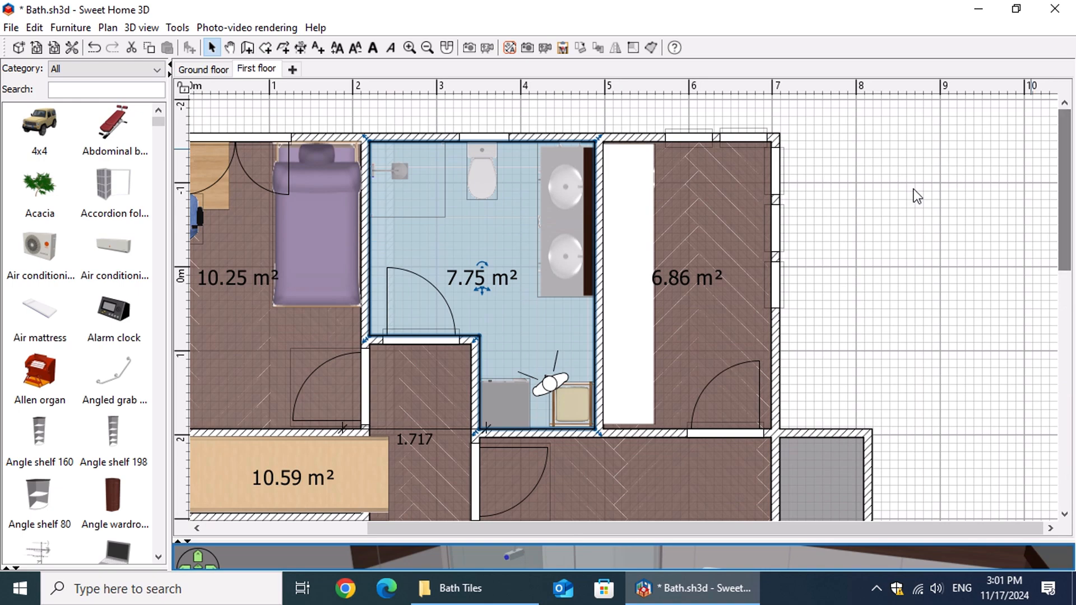
{"action": "left_click", "coordinate": [365, 261]}
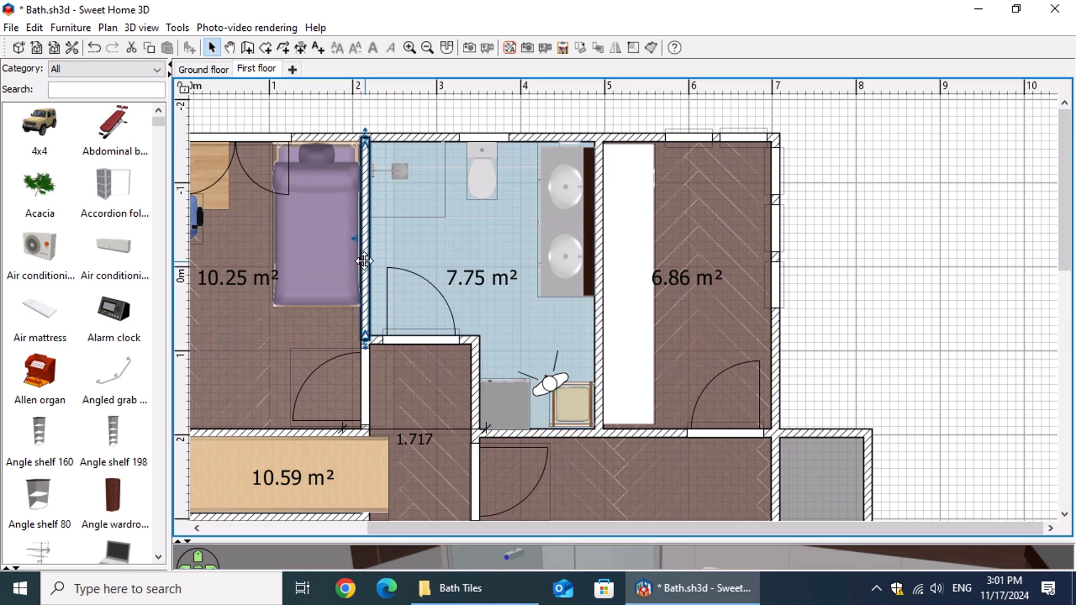
{"action": "right_click", "coordinate": [365, 262]}
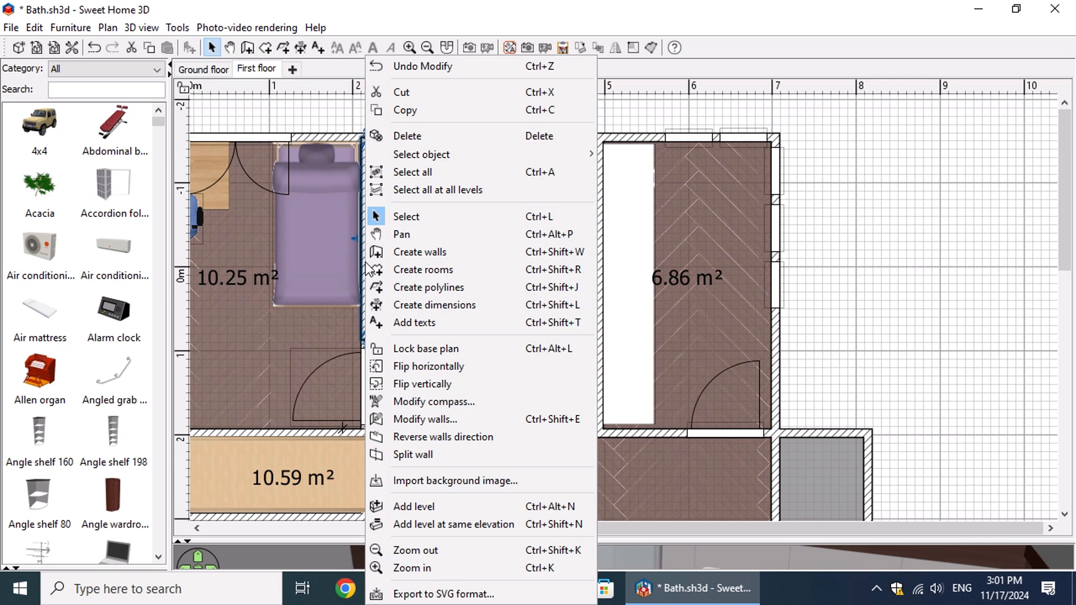
{"action": "left_click", "coordinate": [453, 454]}
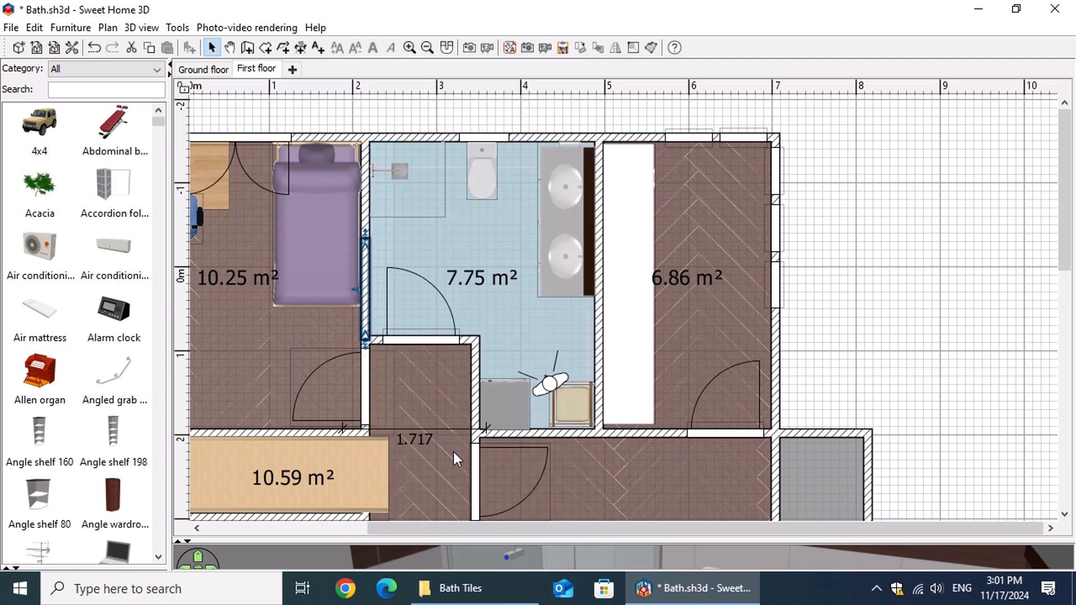
{"action": "left_click_drag", "start_coordinate": [365, 234], "coordinate": [365, 216]}
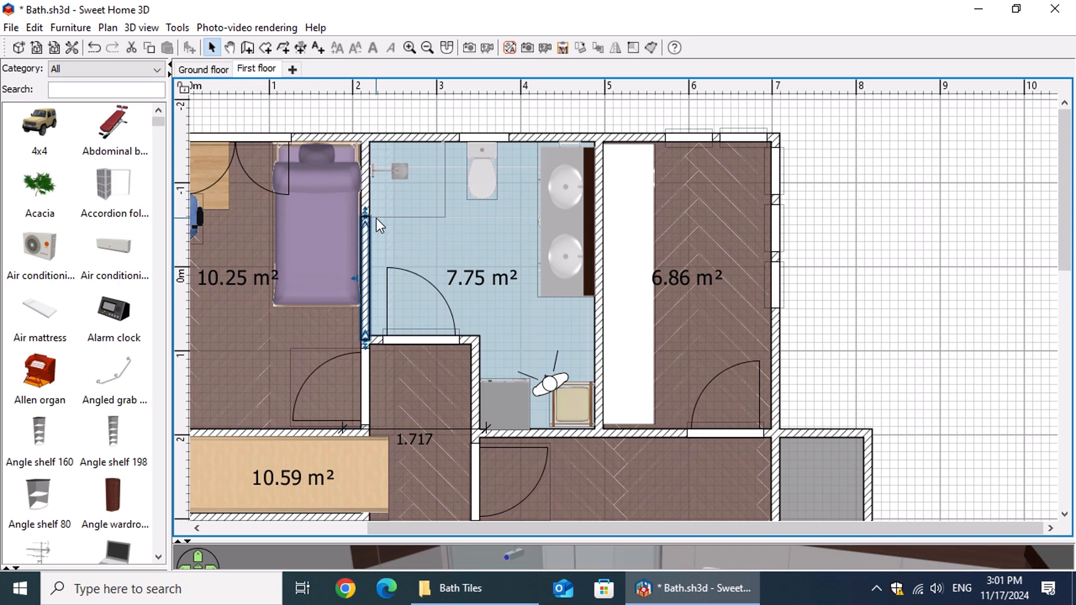
Step: Split the bathroom's exterior wall behind the toilet and move the division to the shower enclosure's outer edge
{"action": "scroll", "coordinate": [376, 218], "scroll_direction": "up", "scroll_amount": 3}
{"action": "scroll", "coordinate": [398, 219], "scroll_direction": "up", "scroll_amount": 3}
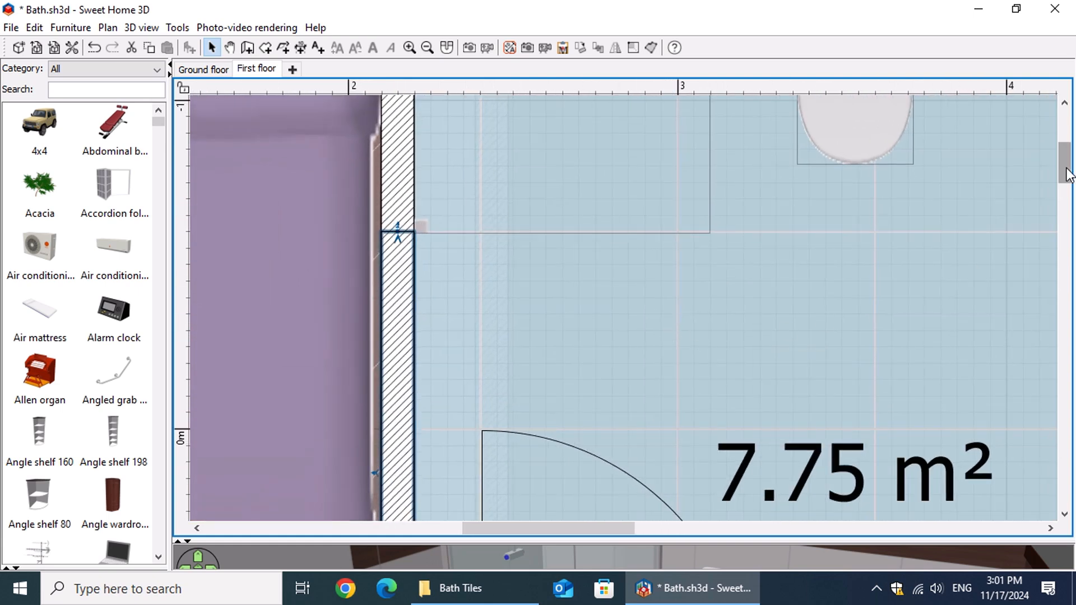
{"action": "scroll", "coordinate": [553, 493], "scroll_direction": "up", "scroll_amount": 5}
{"action": "left_click_drag", "start_coordinate": [557, 529], "coordinate": [589, 529]}
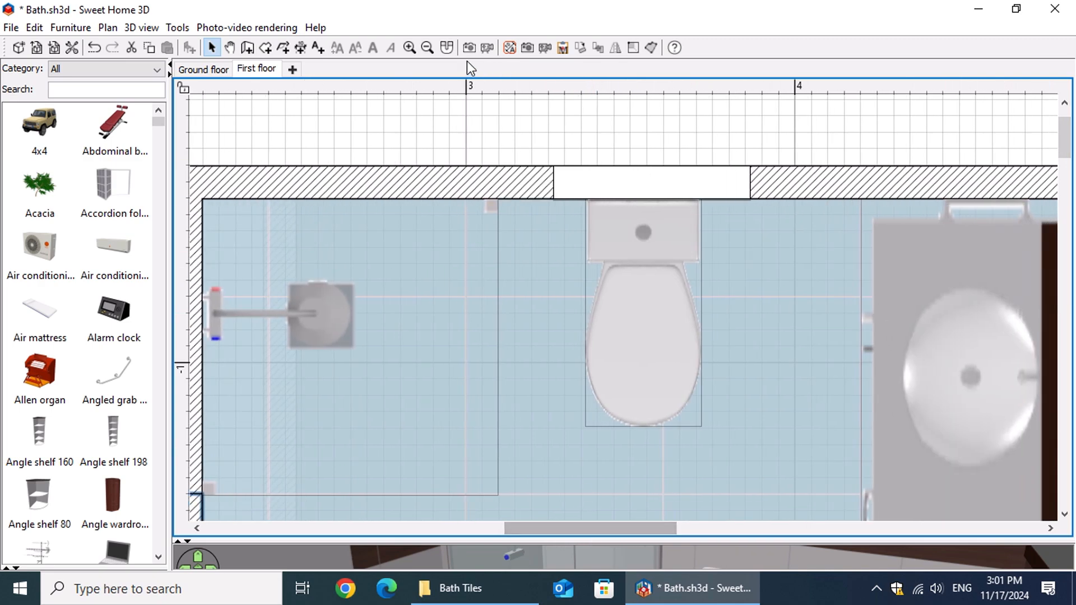
{"action": "left_click", "coordinate": [427, 48]}
{"action": "right_click", "coordinate": [522, 207]}
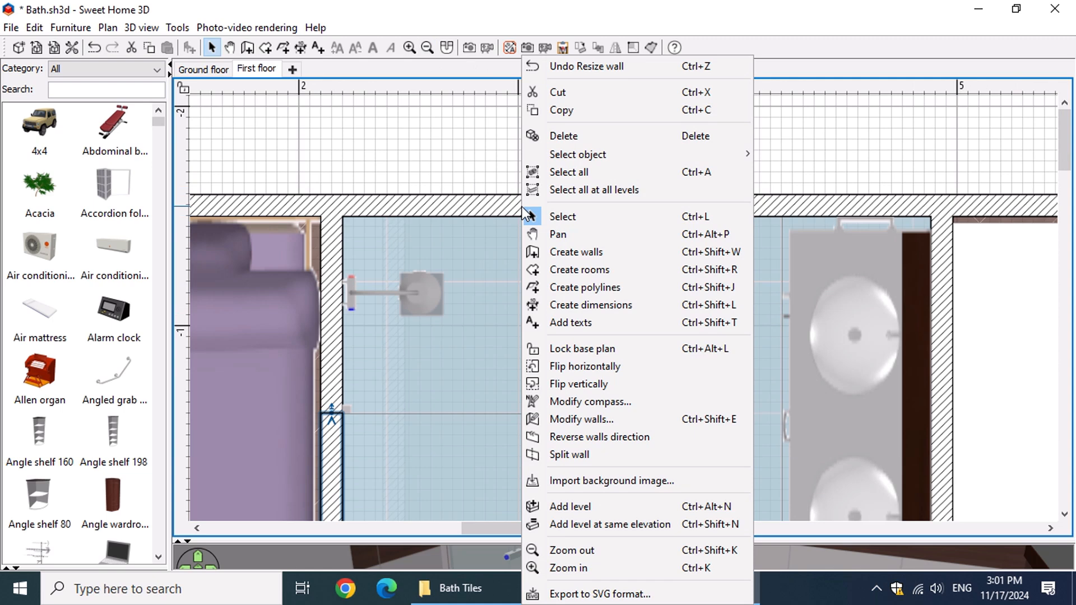
{"action": "left_click", "coordinate": [503, 205]}
{"action": "left_click", "coordinate": [504, 204]}
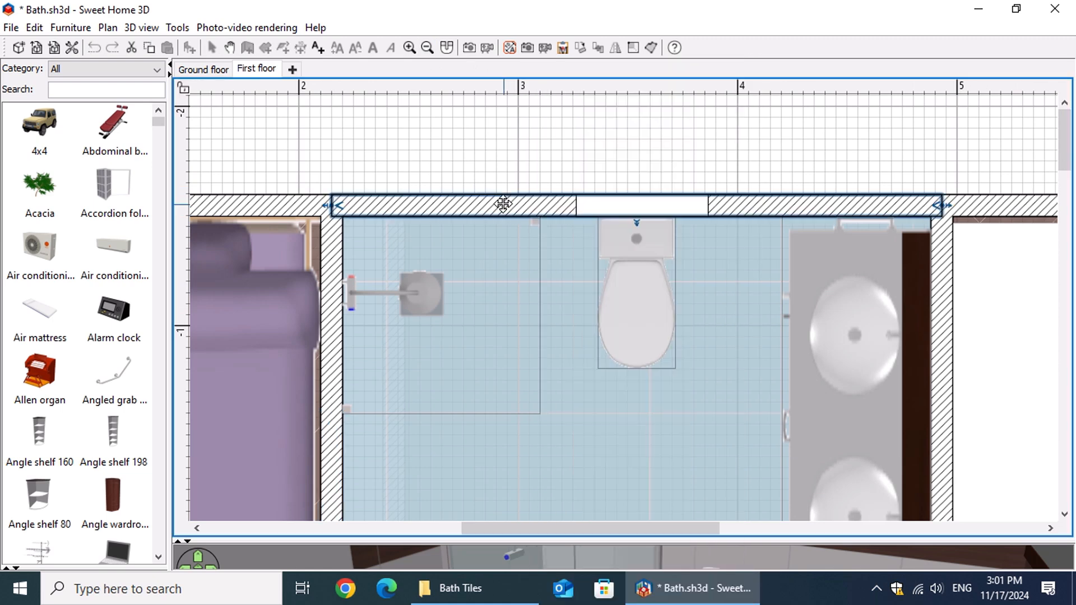
{"action": "right_click", "coordinate": [503, 204]}
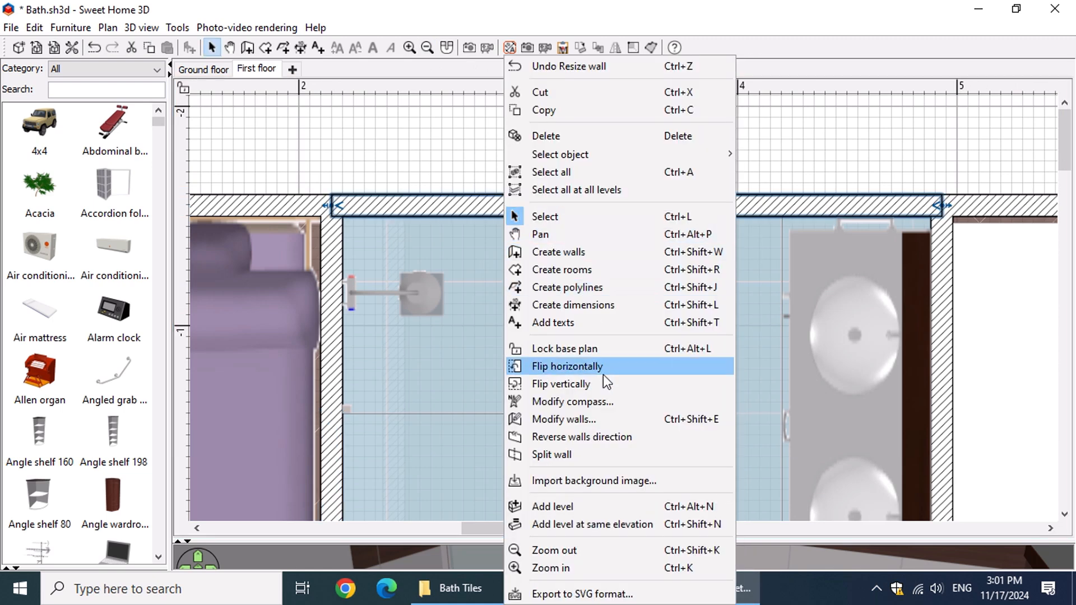
{"action": "left_click", "coordinate": [594, 455]}
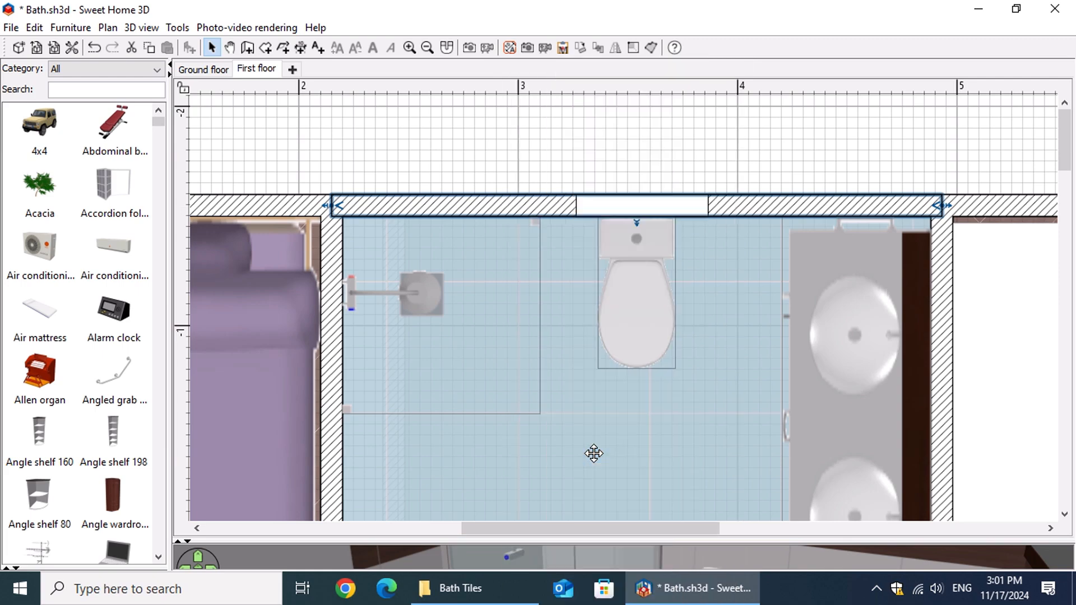
{"action": "left_click_drag", "start_coordinate": [638, 206], "coordinate": [542, 207]}
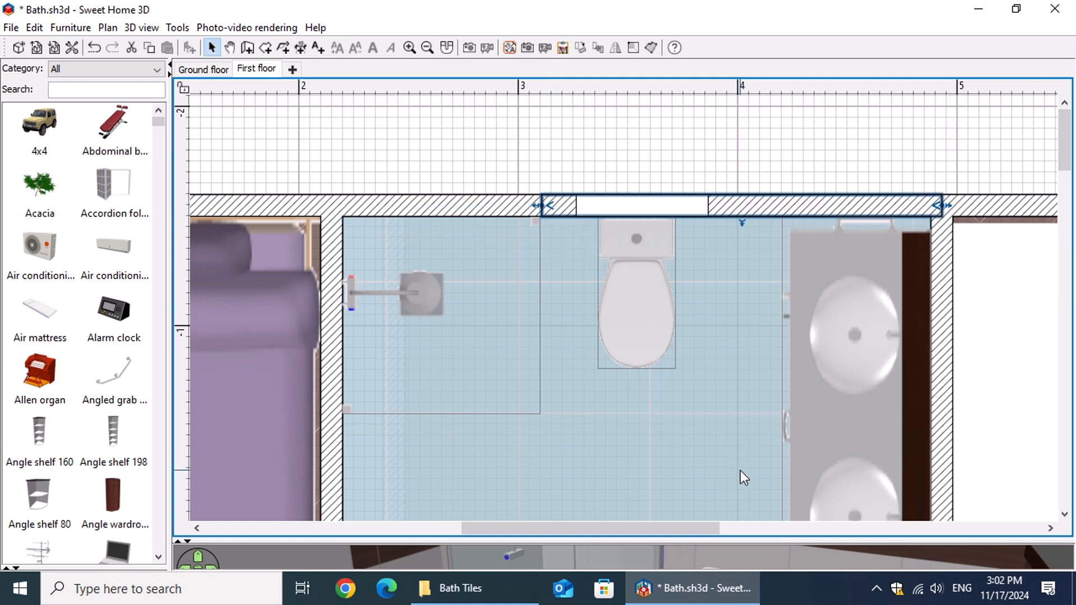
Step: Apply the My Tiles Herribone texture to the right side of the split wall section behind the shower fixture
{"action": "left_click_drag", "start_coordinate": [731, 542], "coordinate": [655, 96]}
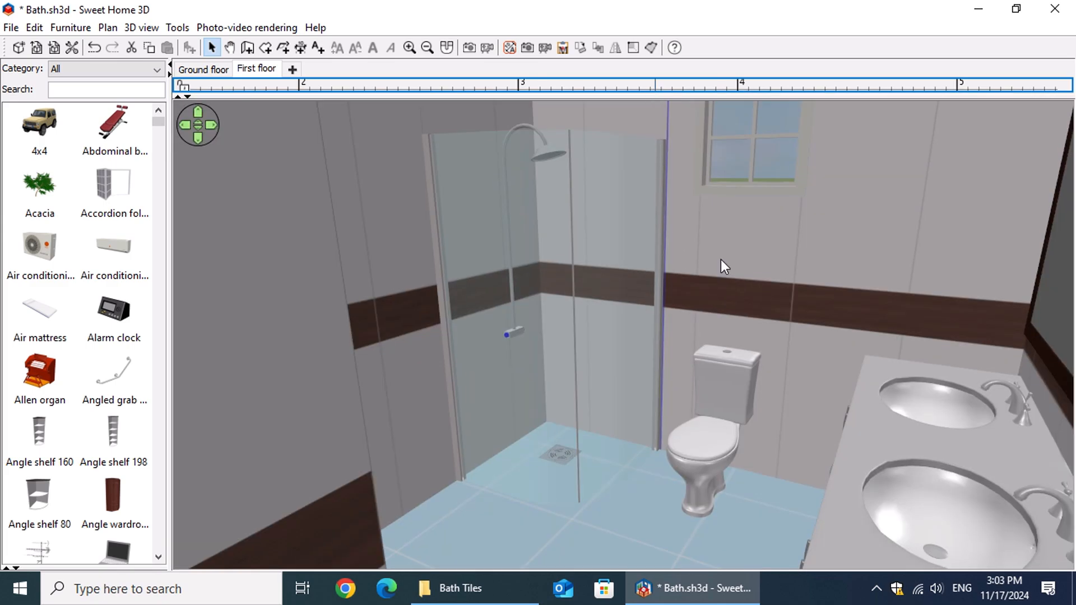
{"action": "left_click_drag", "start_coordinate": [573, 261], "coordinate": [522, 162]}
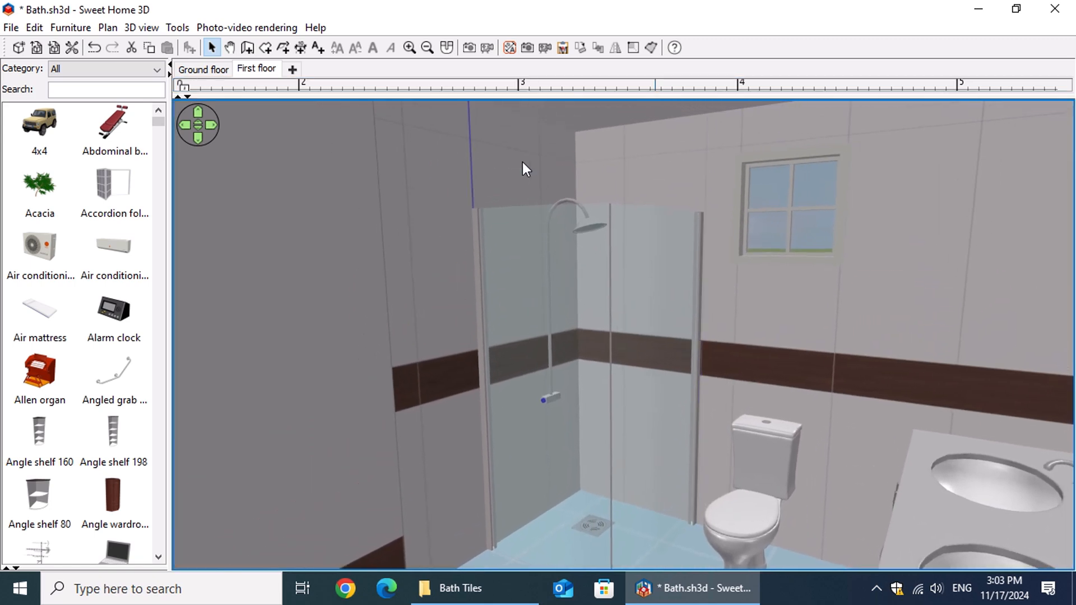
{"action": "double_click", "coordinate": [523, 163]}
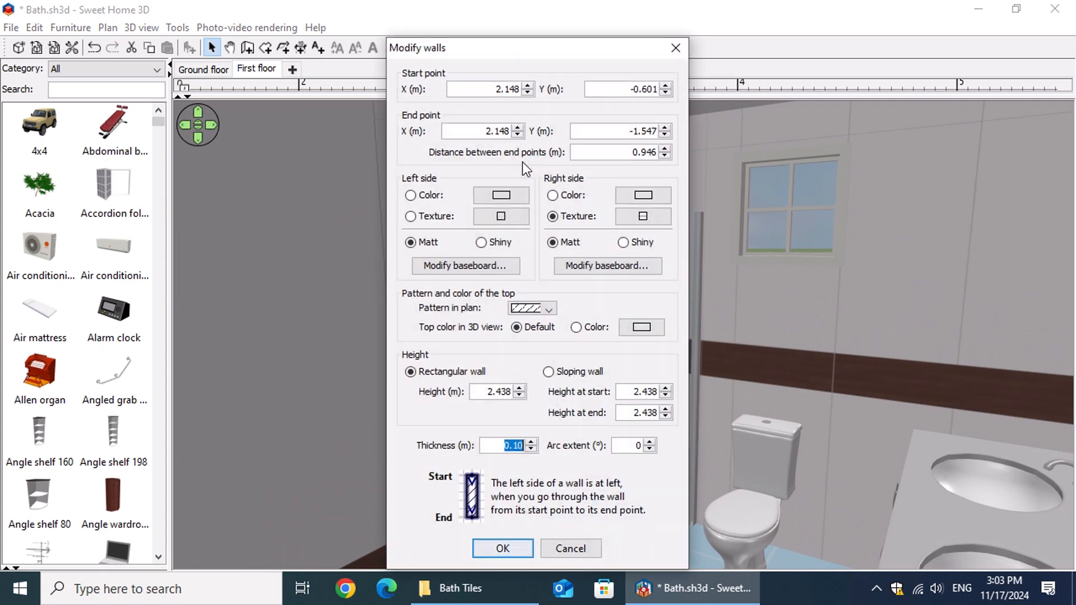
{"action": "left_click", "coordinate": [654, 221]}
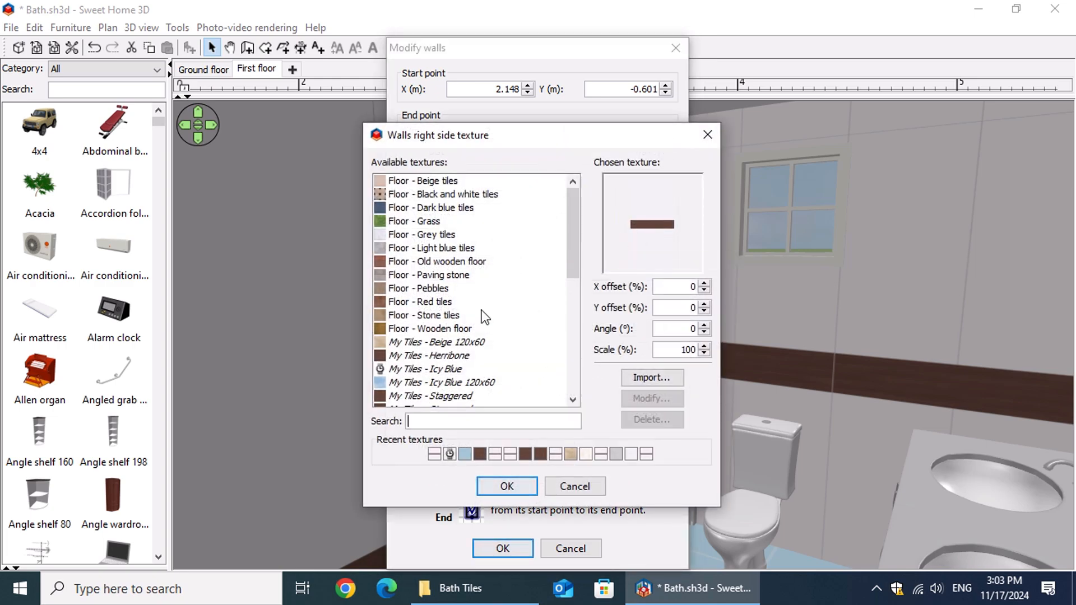
{"action": "left_click", "coordinate": [432, 421]}
{"action": "type", "text": "Her"}
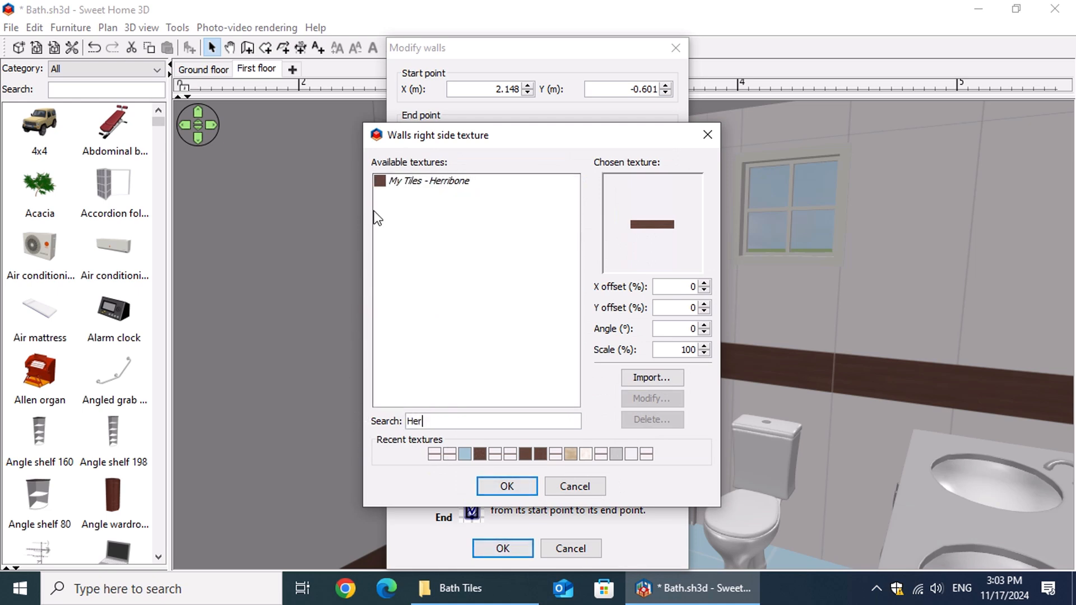
{"action": "left_click", "coordinate": [422, 181]}
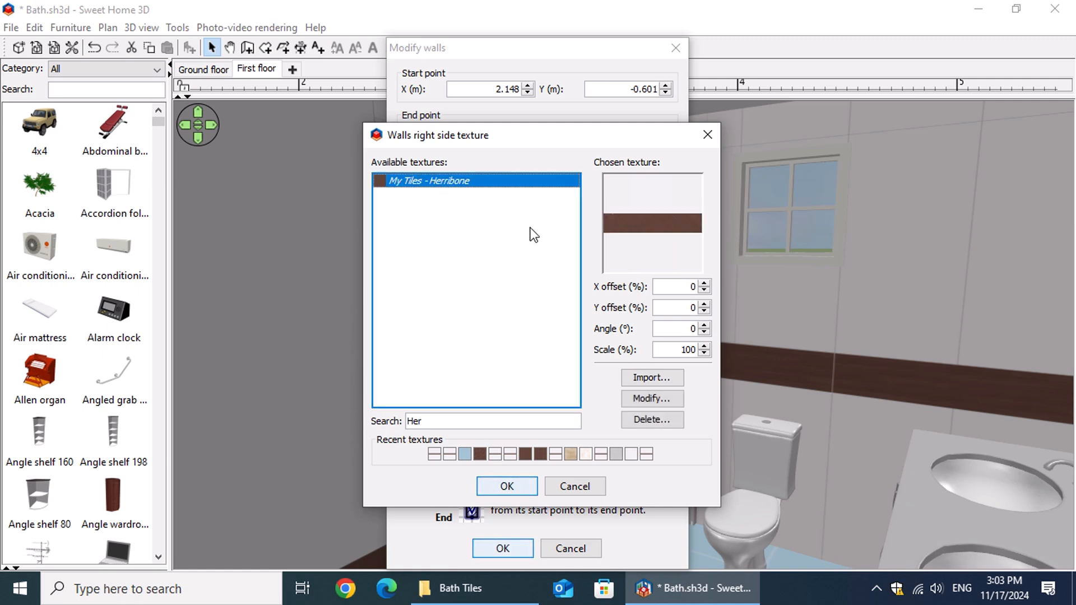
{"action": "left_click", "coordinate": [529, 487]}
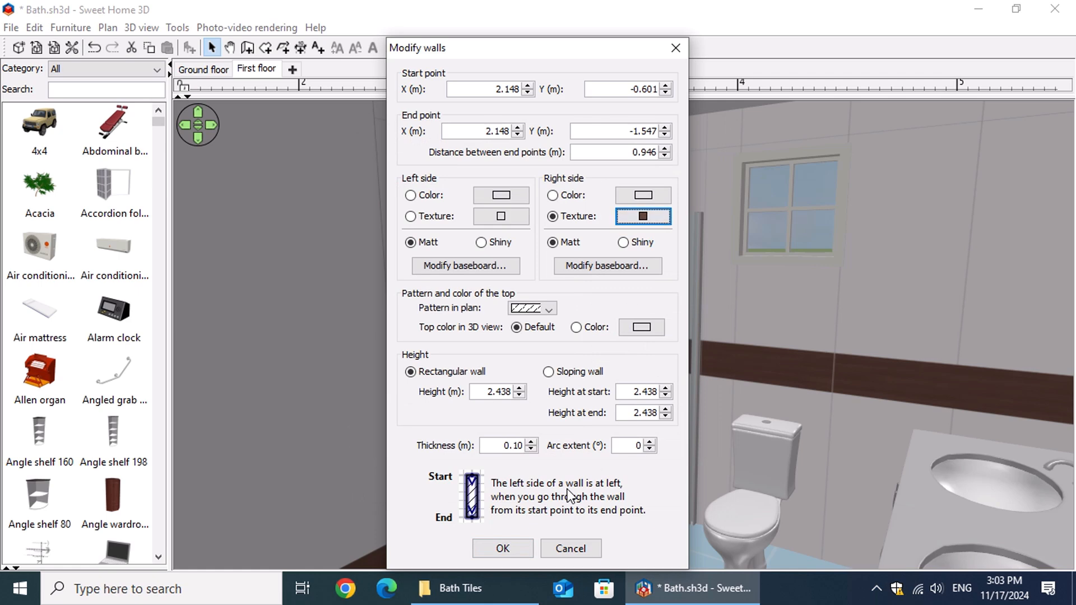
{"action": "left_click", "coordinate": [527, 548]}
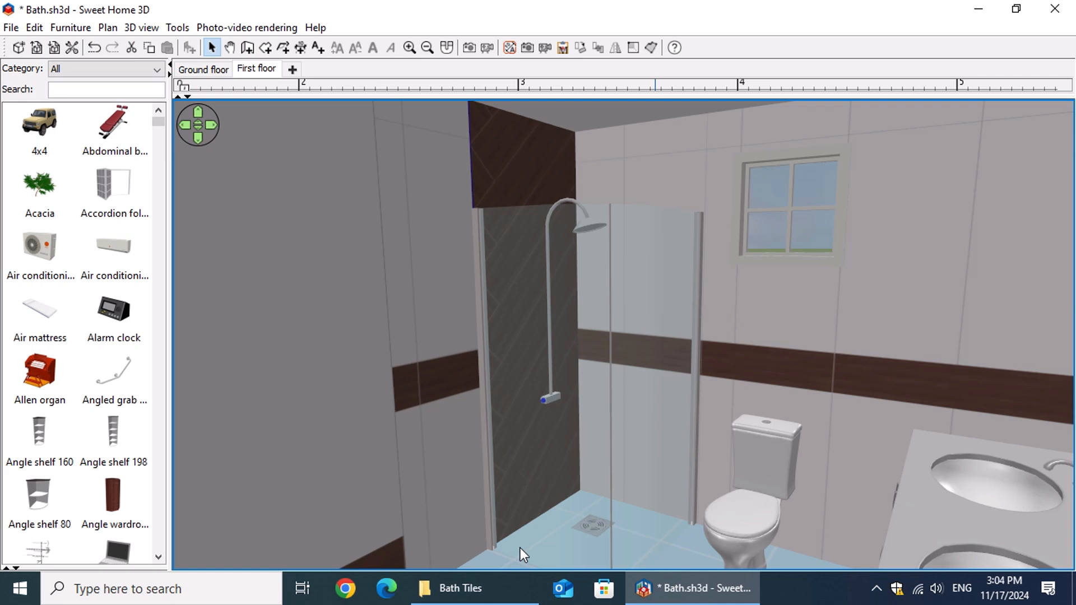
Step: Apply the My Tiles Herribone texture to the left side of the exterior wall section inside the shower enclosure
{"action": "left_click", "coordinate": [646, 164]}
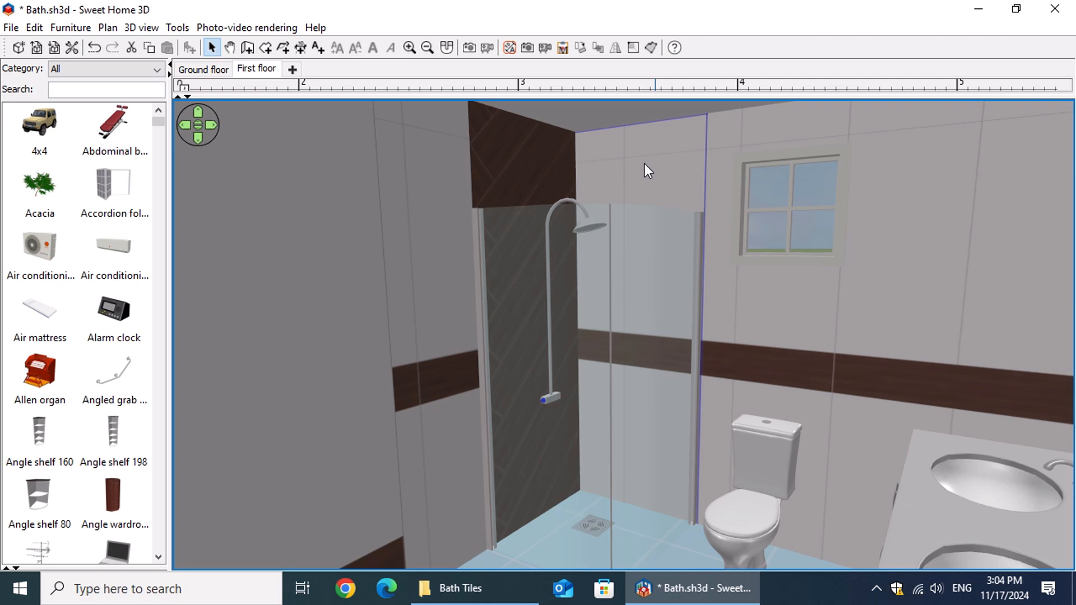
{"action": "double_click", "coordinate": [645, 163]}
{"action": "left_click", "coordinate": [506, 222]}
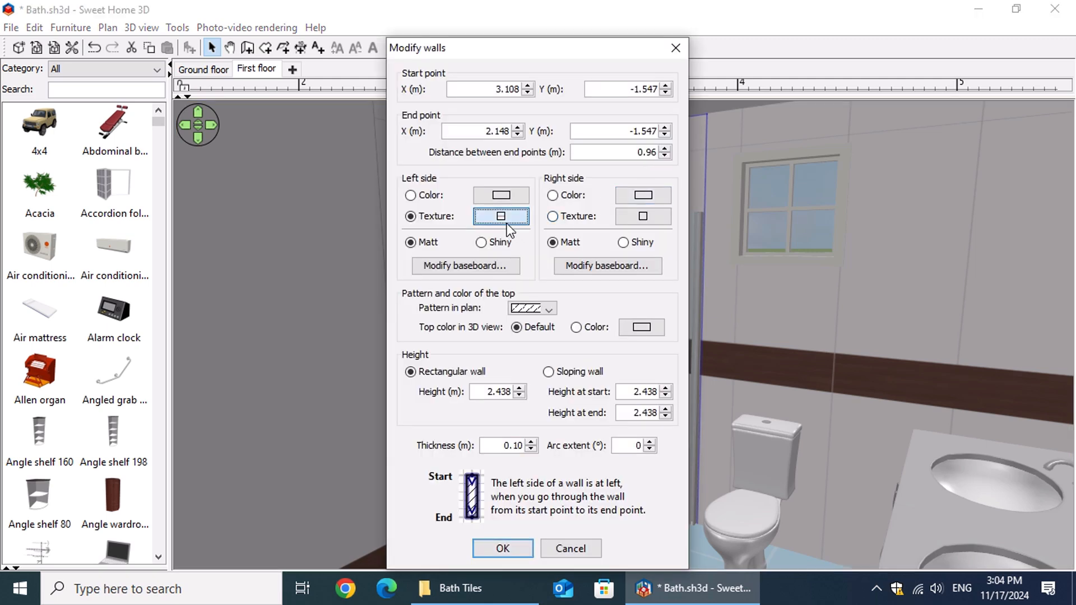
{"action": "left_click", "coordinate": [446, 183]}
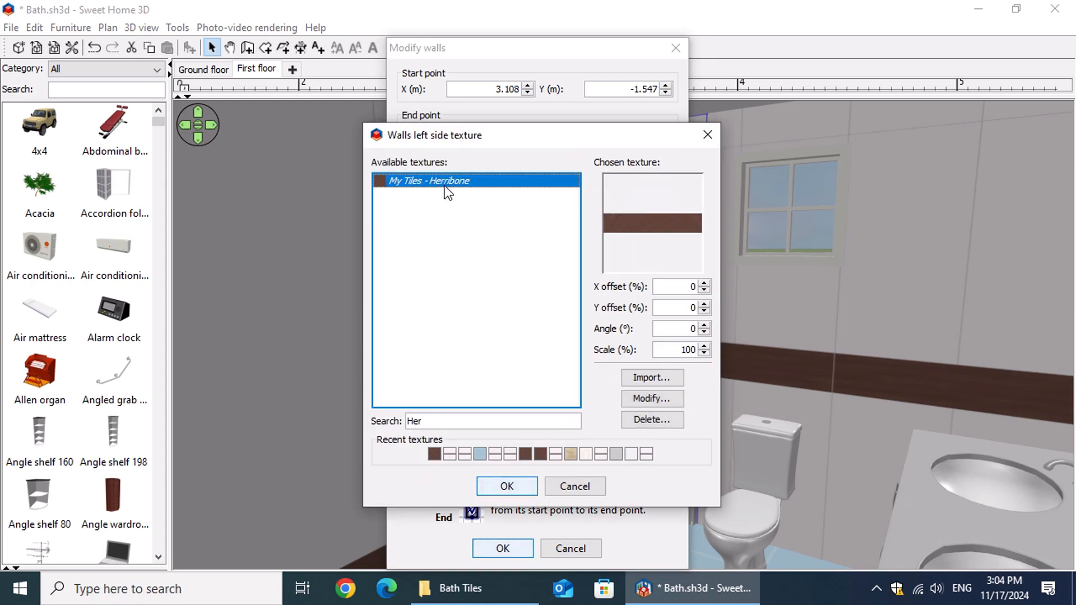
{"action": "left_click", "coordinate": [516, 490]}
{"action": "left_click", "coordinate": [516, 547]}
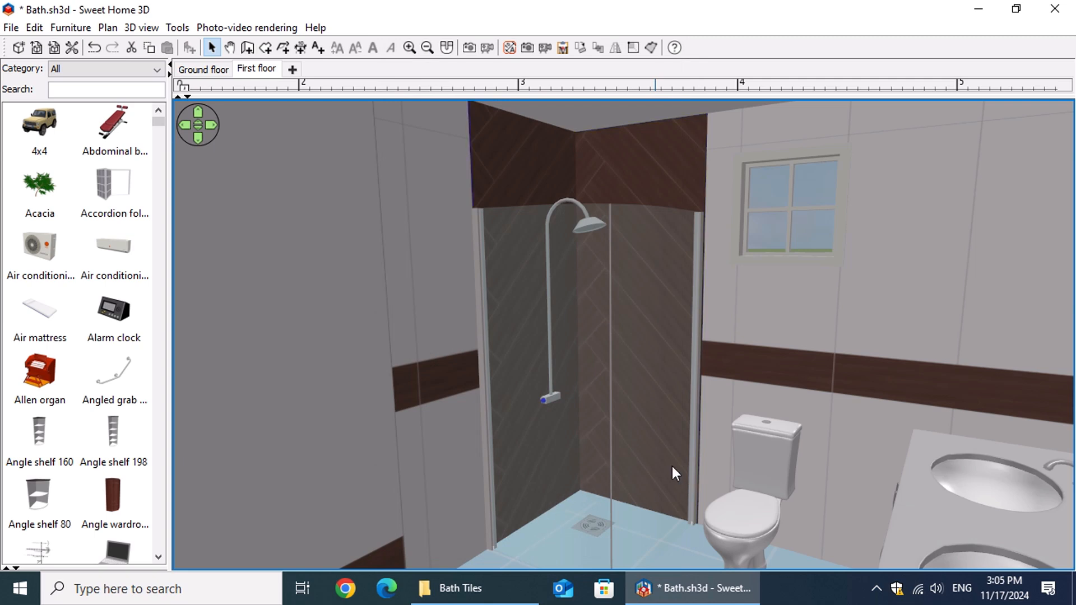
Step: Examine the tiled shower corner up close, and switch the 3D view to an aerial view over the bathroom and adjoining bedroom
{"action": "scroll", "coordinate": [671, 466], "scroll_direction": "up", "scroll_amount": 6}
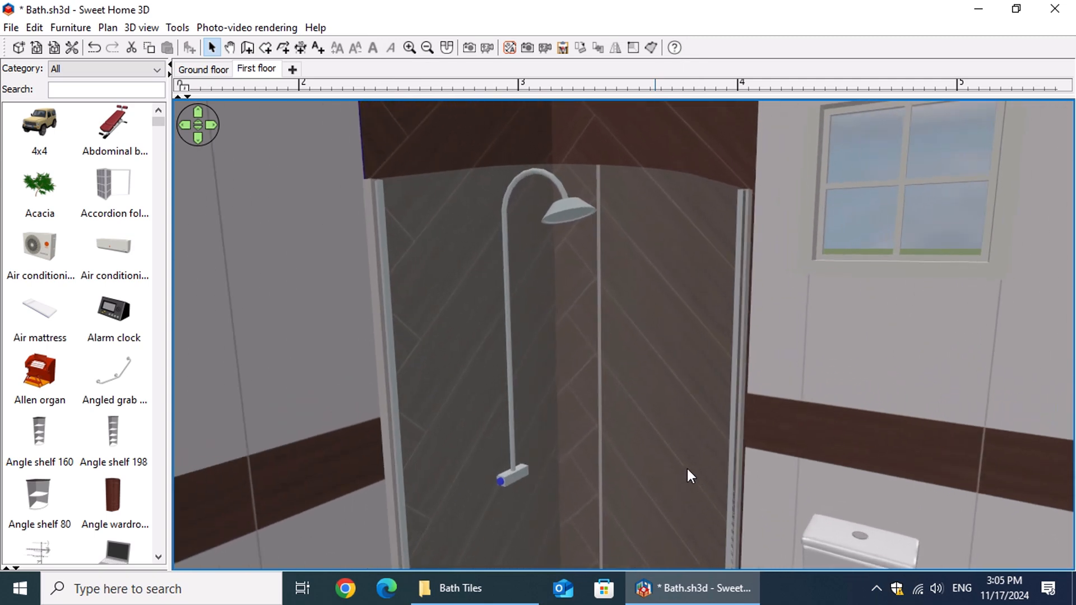
{"action": "left_click_drag", "start_coordinate": [728, 470], "coordinate": [959, 311]}
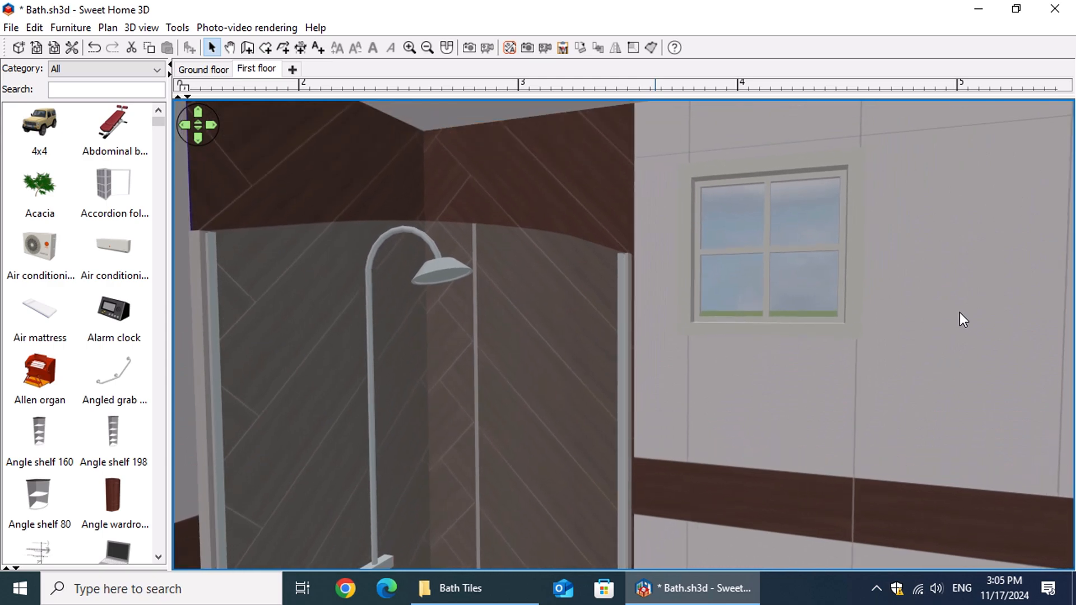
{"action": "right_click", "coordinate": [849, 391]}
{"action": "left_click", "coordinate": [895, 392]}
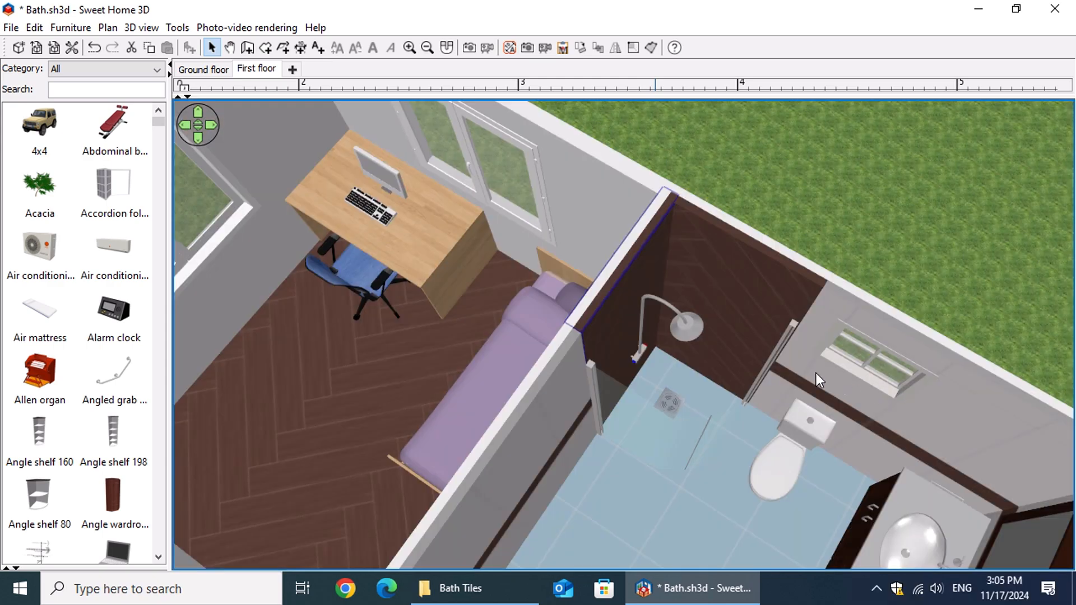
{"action": "scroll", "coordinate": [781, 459], "scroll_direction": "down", "scroll_amount": 5}
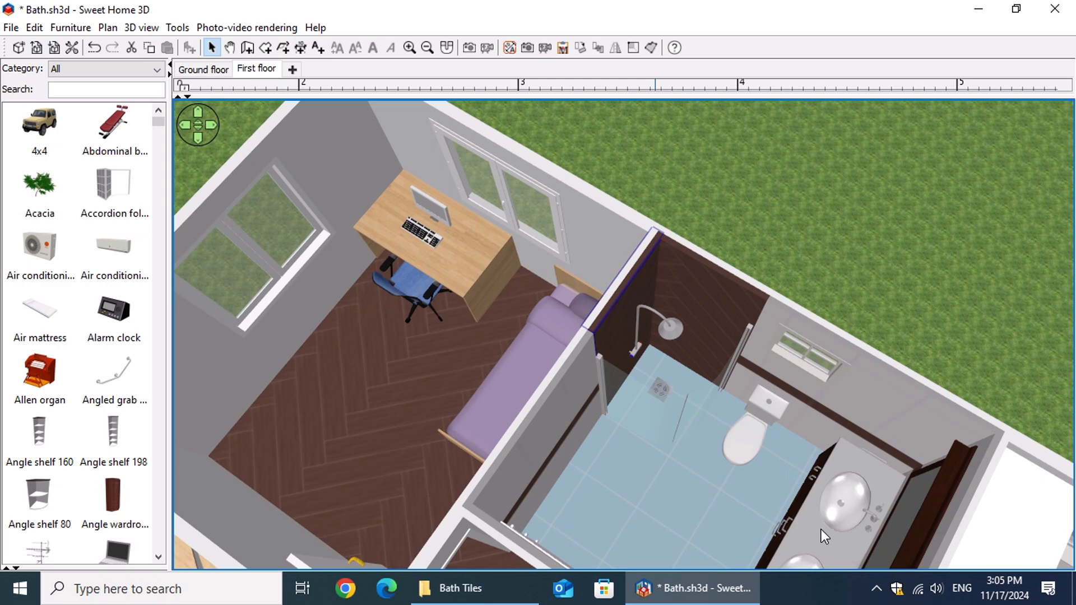